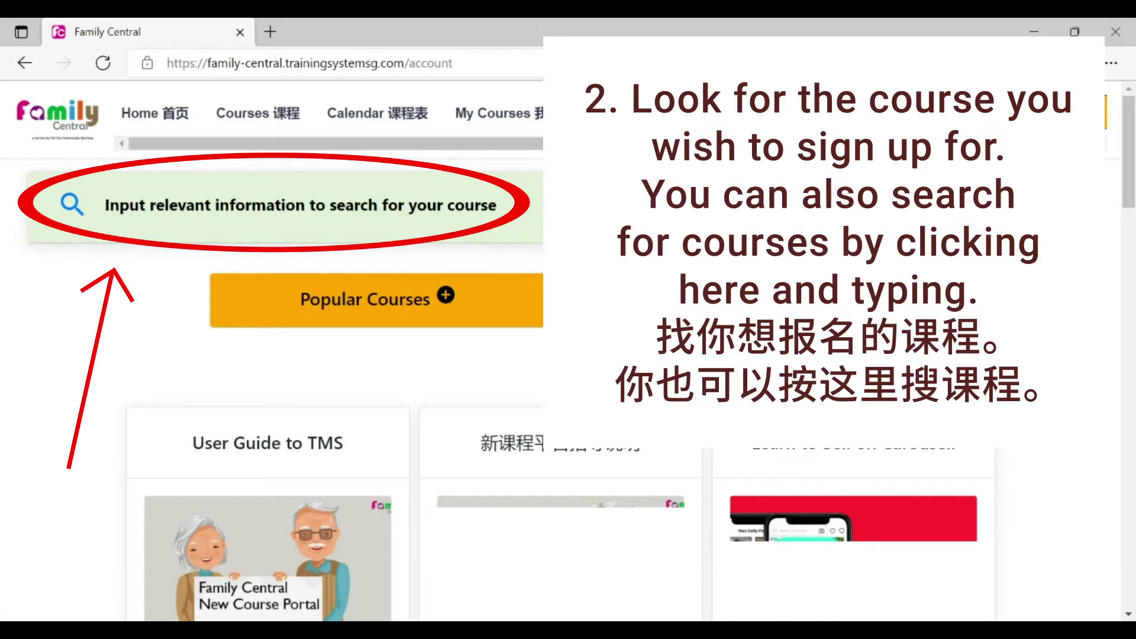
Step: Search the course catalogue for course names containing "Singing"
click(254, 217)
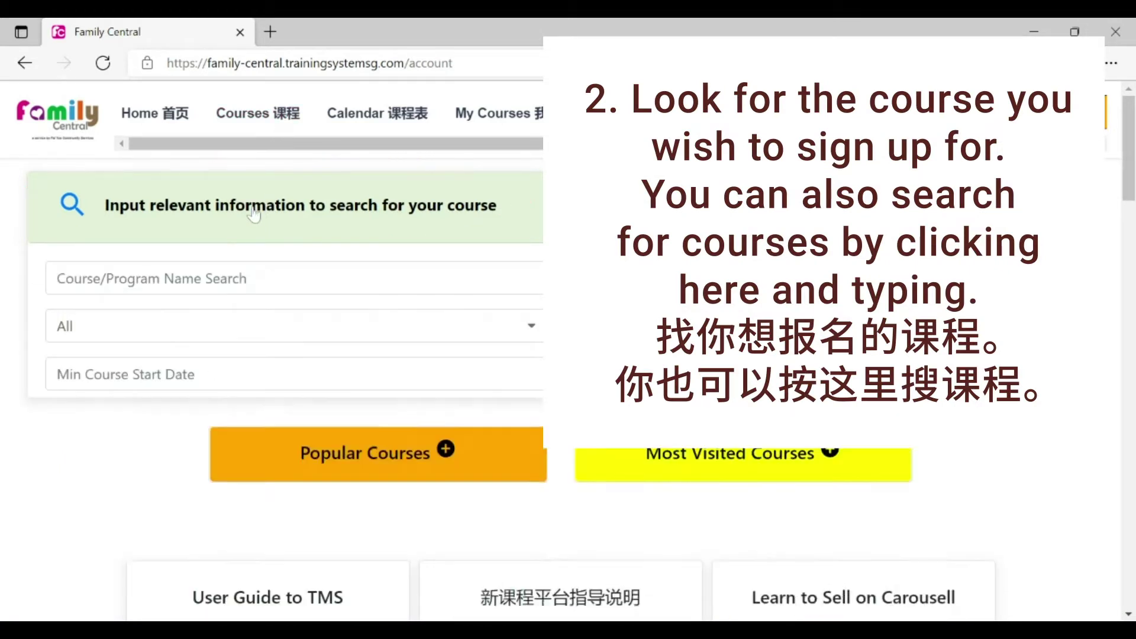
text(Singing)
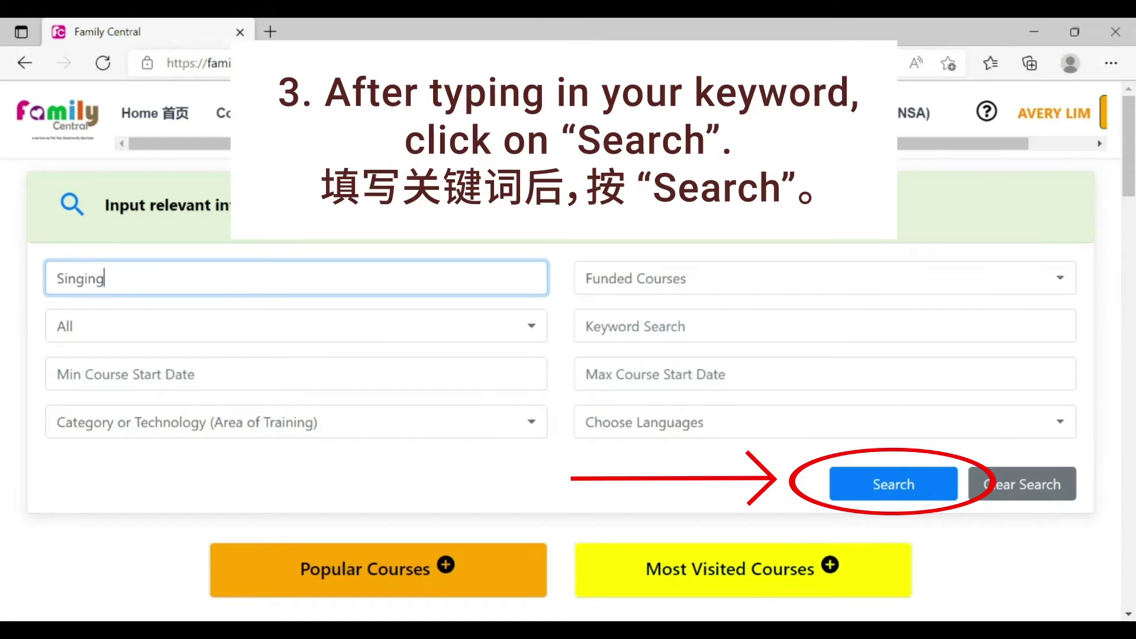
click(893, 495)
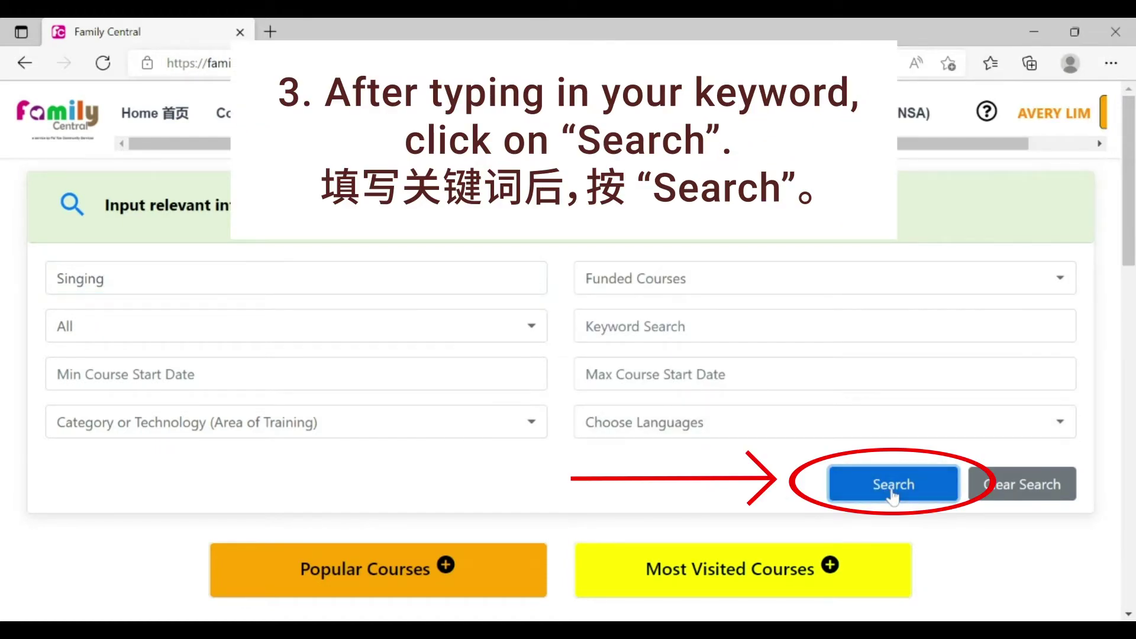
Step: Open the details page of The Joy of Singing Level 2 (Conducted Online) from the search results
scroll(892, 495, down, 6)
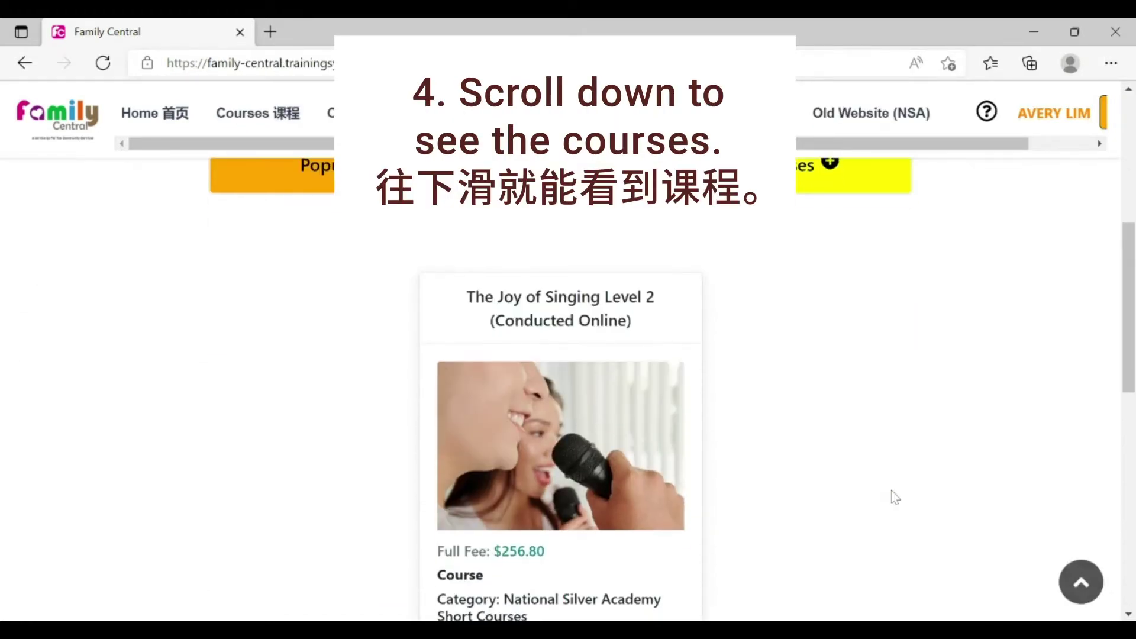
scroll(894, 497, down, 4)
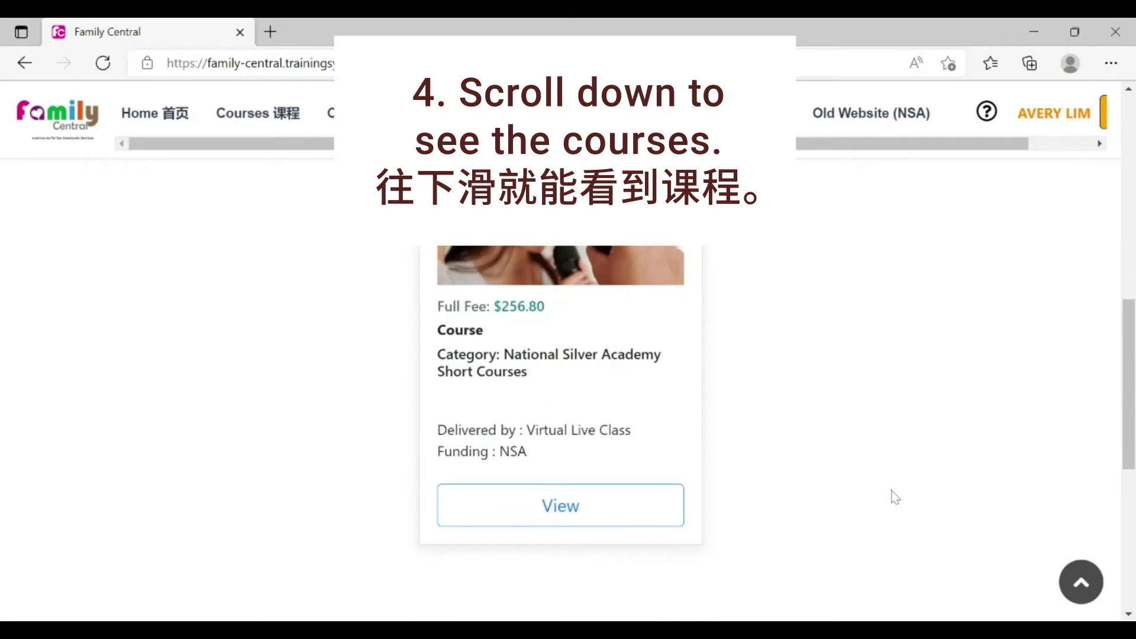
click(564, 512)
click(564, 512)
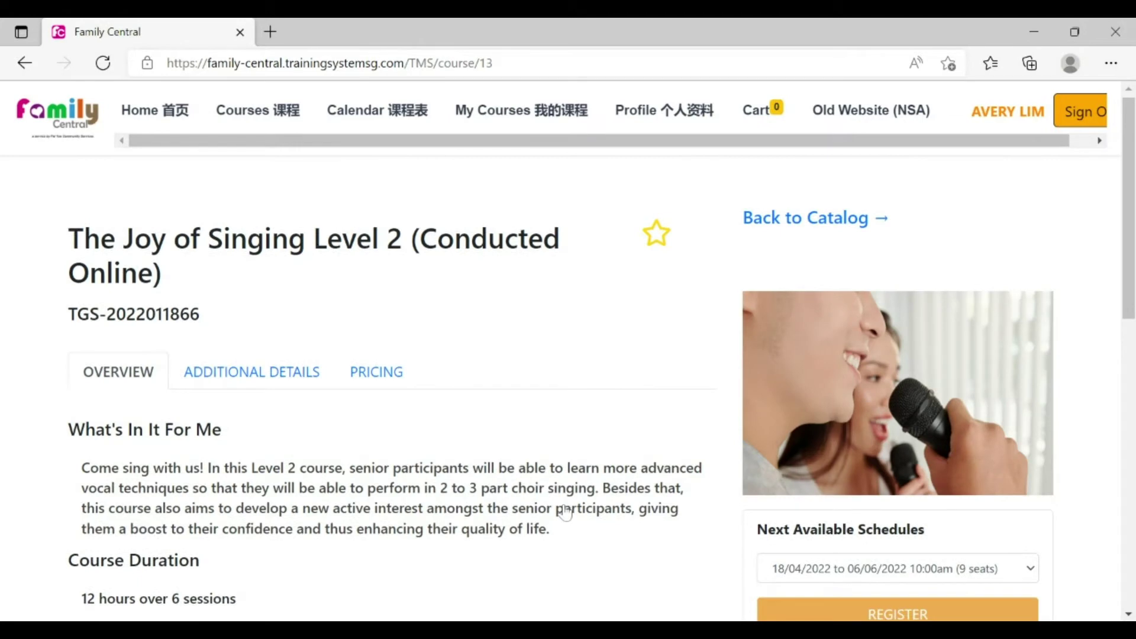
Step: Read the course overview and the additional details, including prerequisites, medium of instruction, trainer notes and student feedback
scroll(565, 513, down, 3)
scroll(565, 512, down, 2)
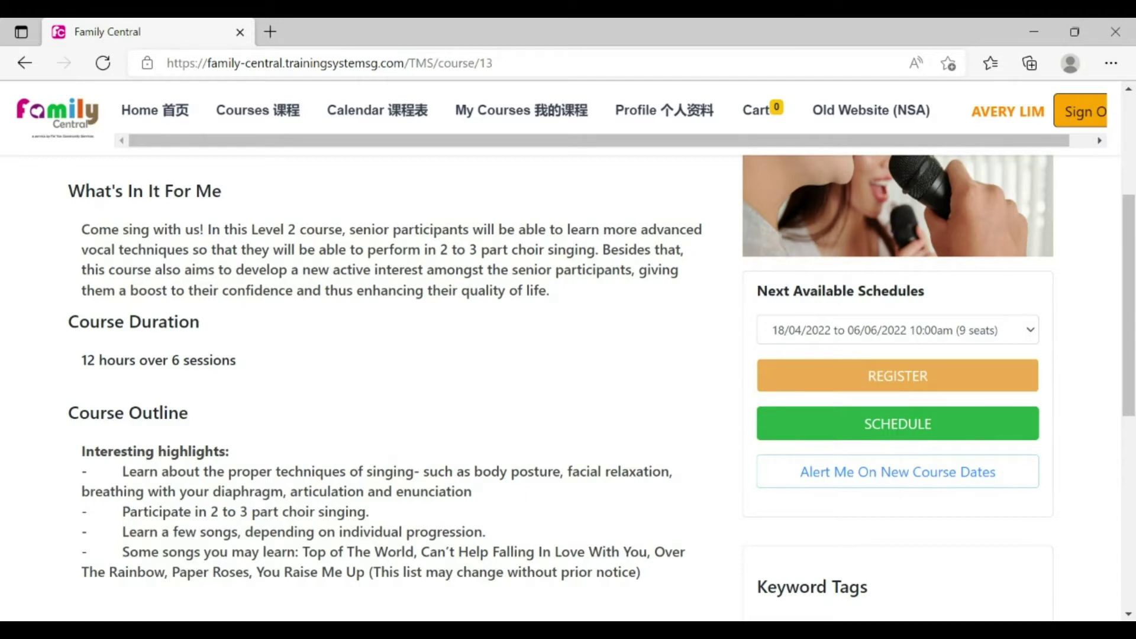
scroll(565, 513, up, 2)
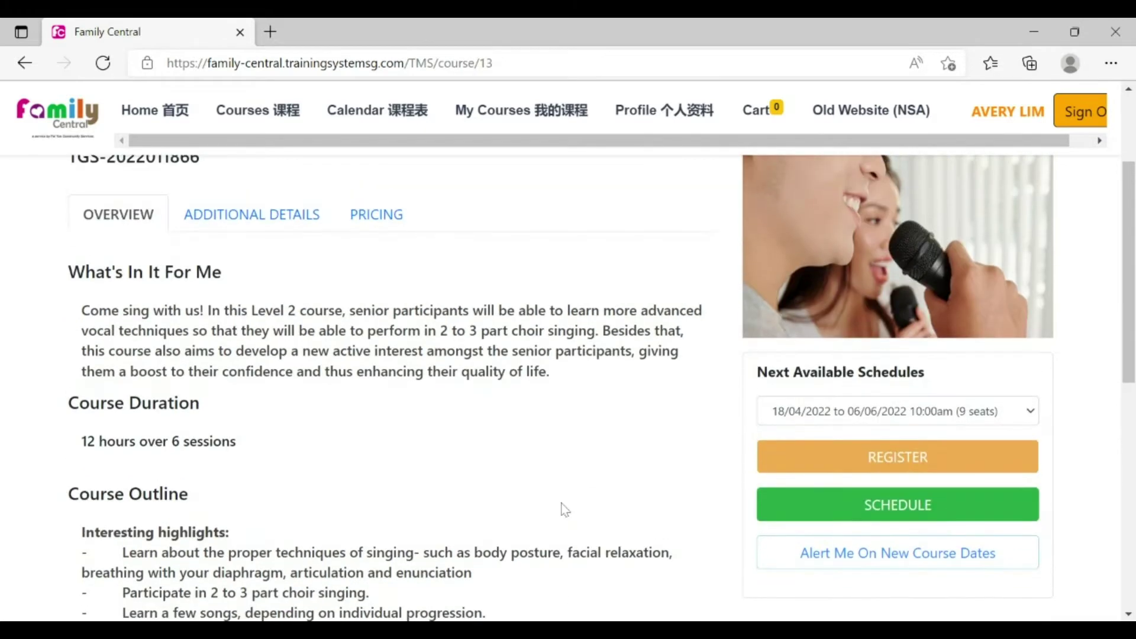
click(275, 213)
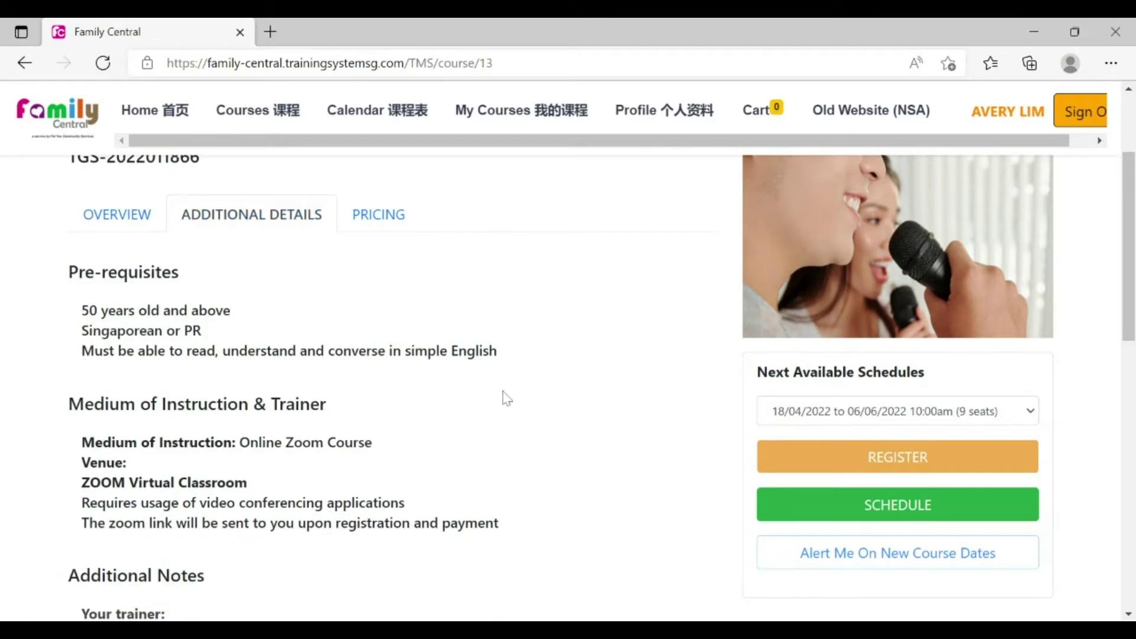
scroll(621, 425, up, 1)
scroll(624, 425, down, 3)
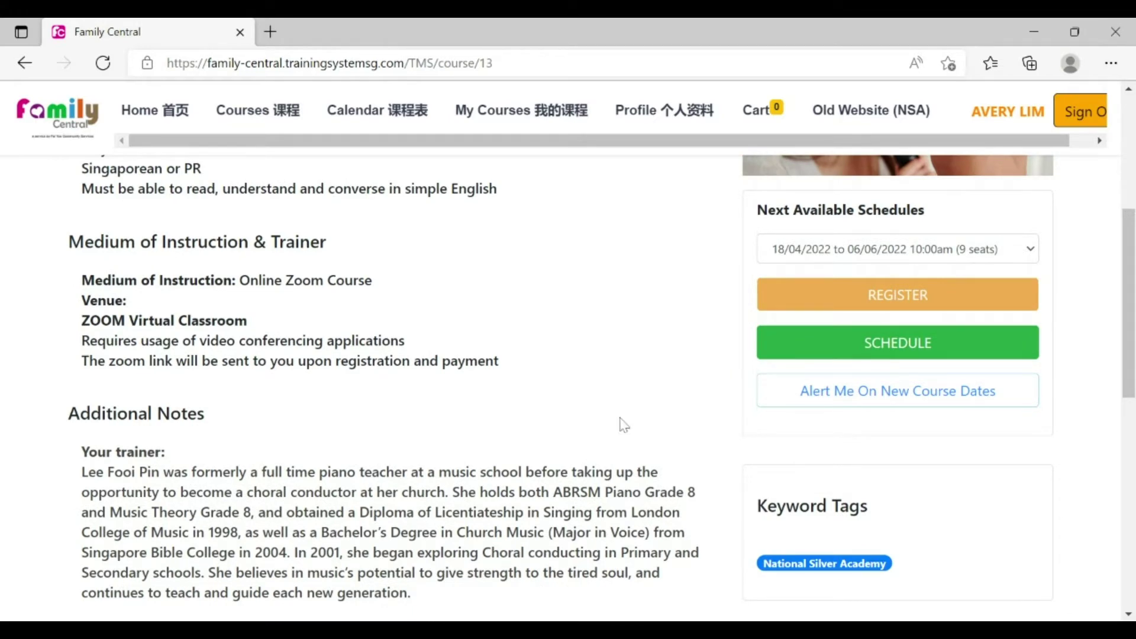
scroll(624, 425, down, 4)
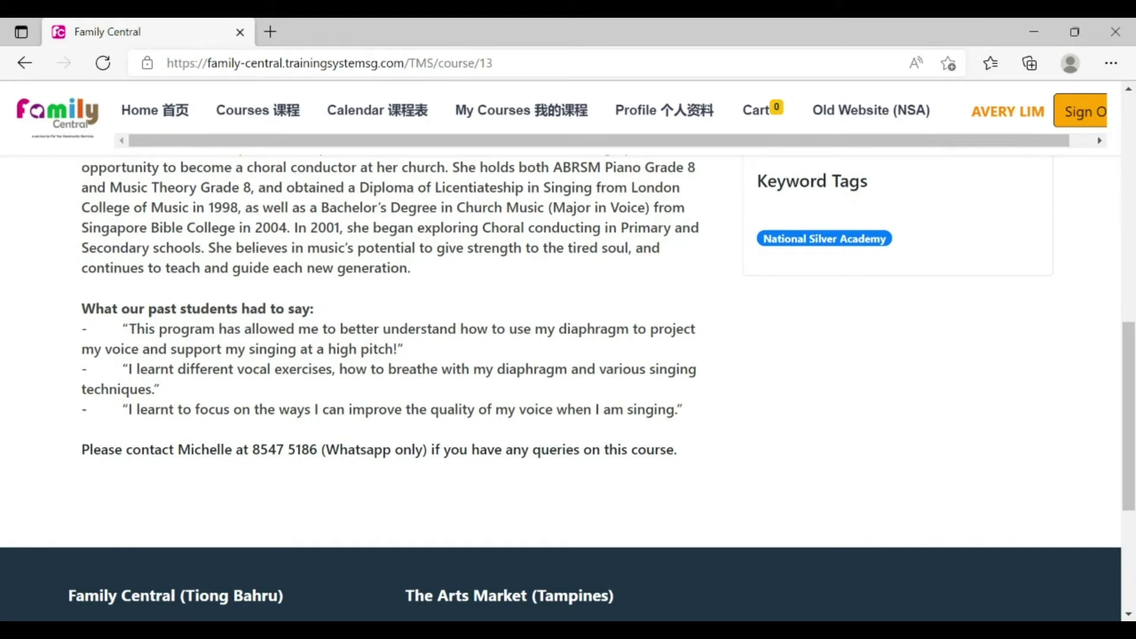
scroll(315, 472, down, 1)
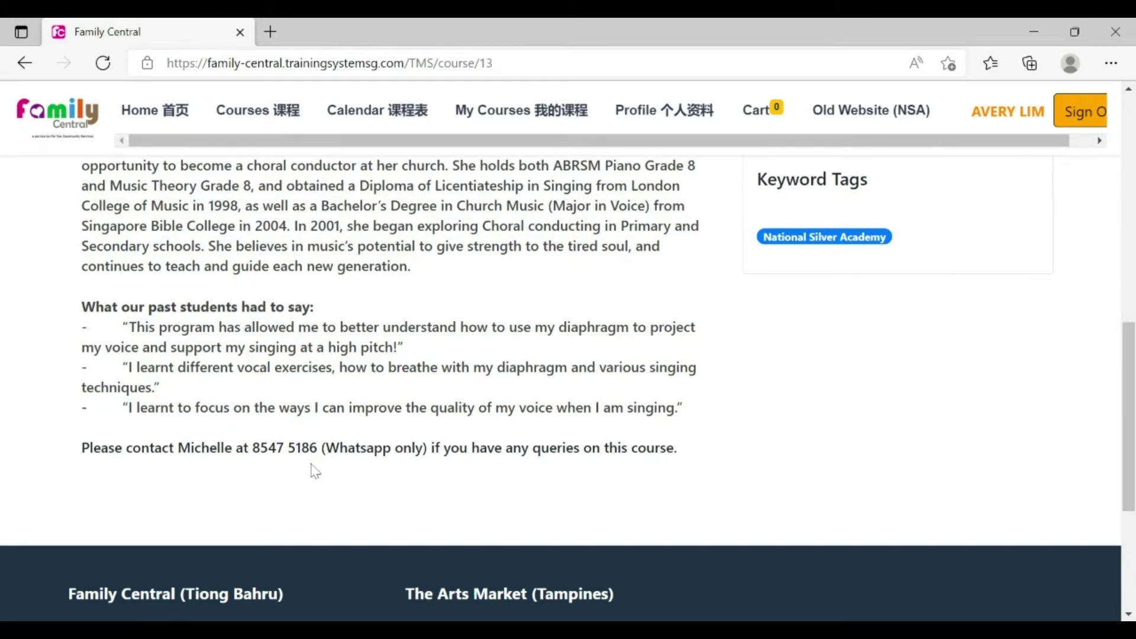
scroll(314, 471, down, 1)
Step: Examine the course's pricing, comparing the original course fee with the NSA subsidy fee
scroll(312, 469, up, 7)
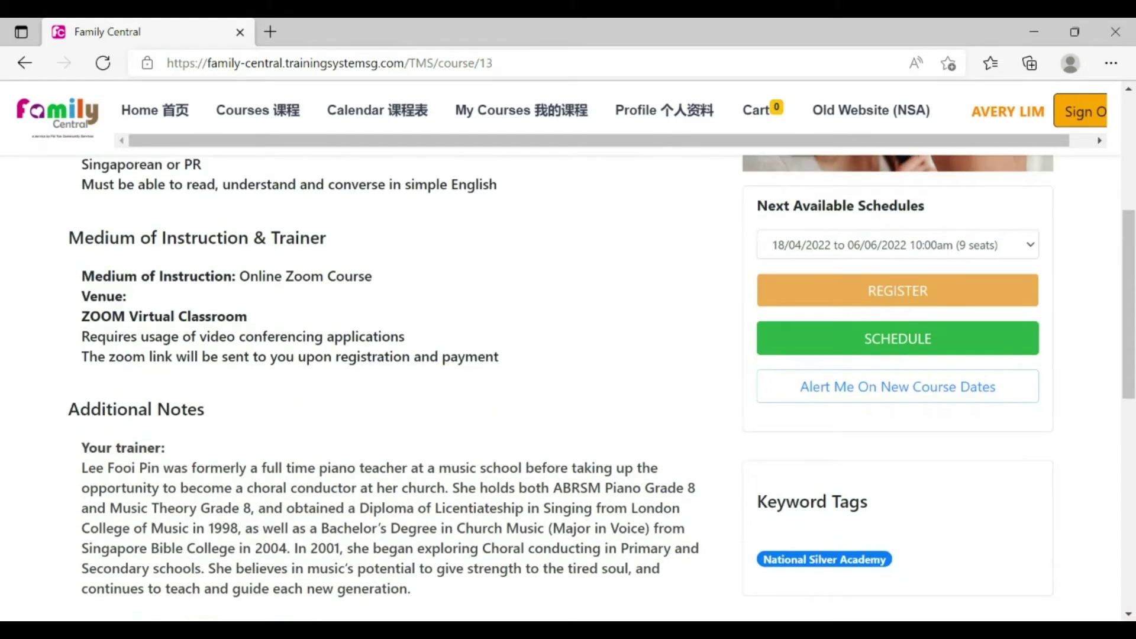
scroll(563, 362, up, 2)
click(398, 304)
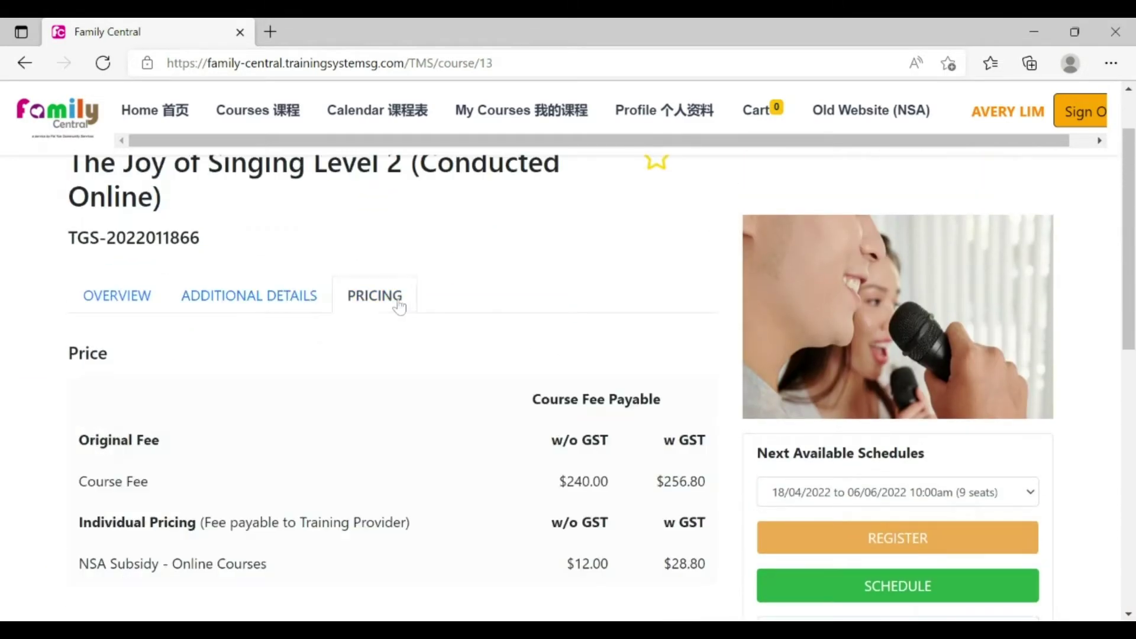
scroll(486, 455, down, 1)
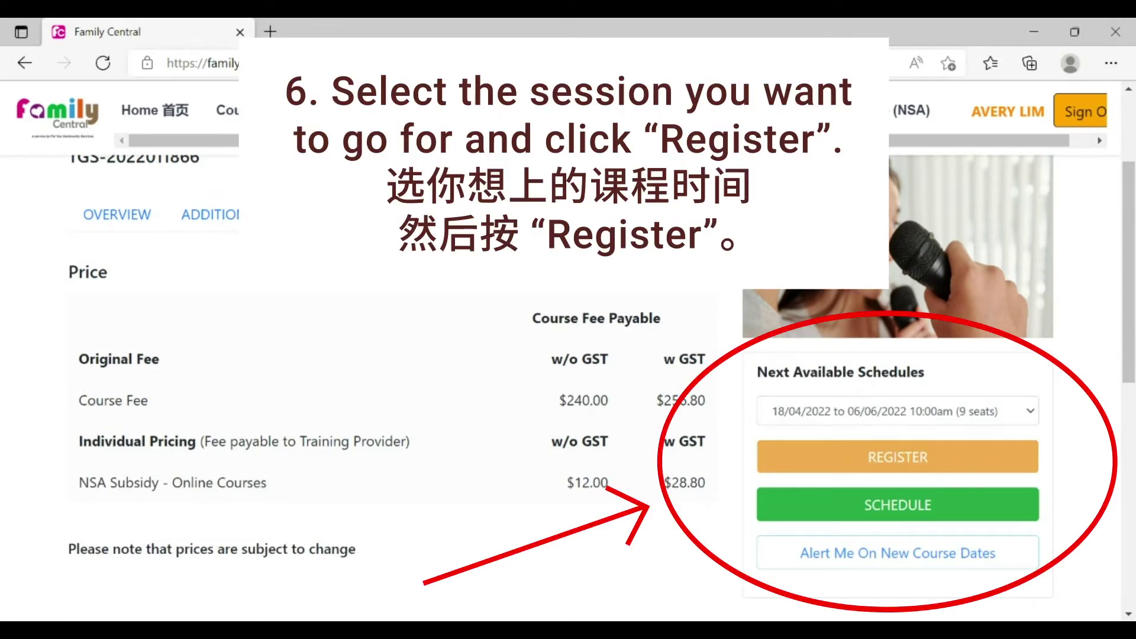
Step: Choose the 20/04/2022 to 25/05/2022 10:00am session and start registering for it
click(944, 418)
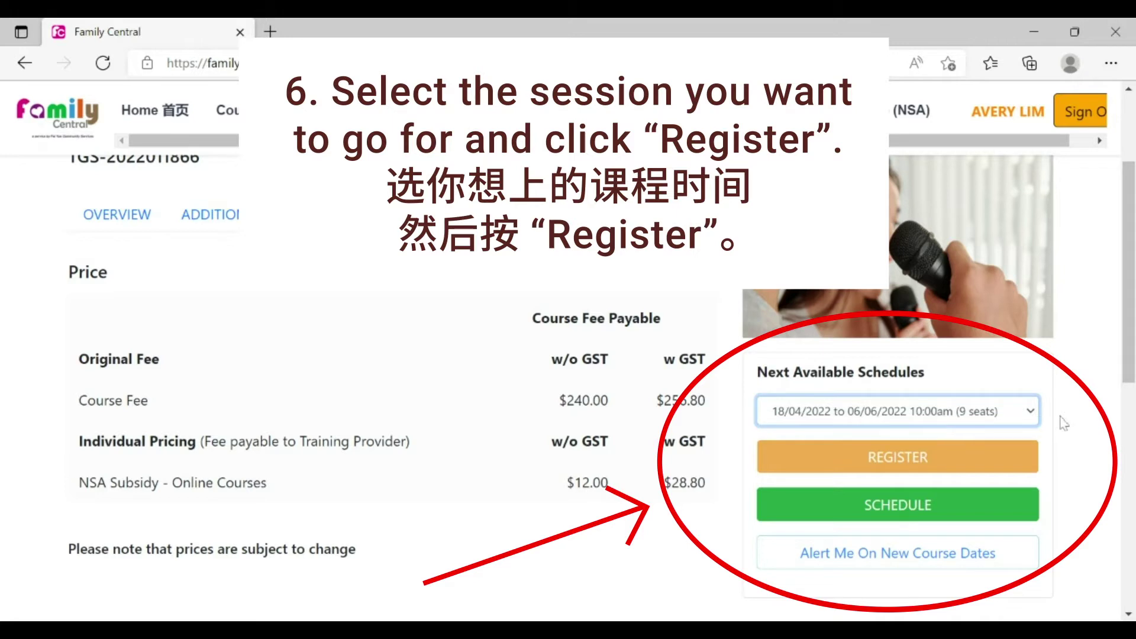
click(1025, 462)
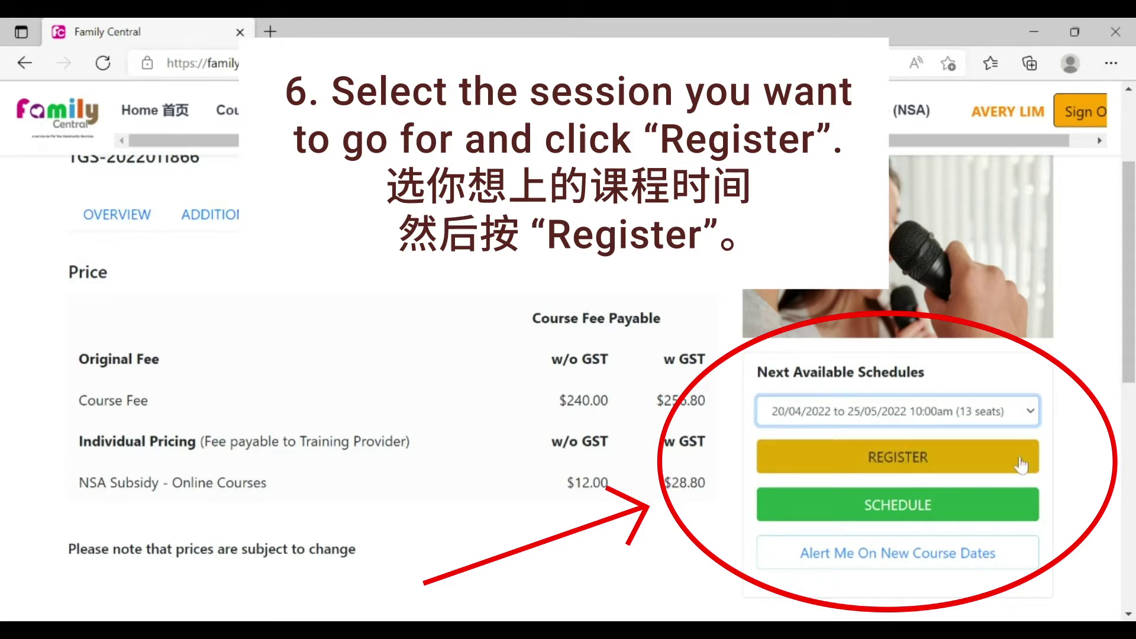
click(915, 463)
click(915, 463)
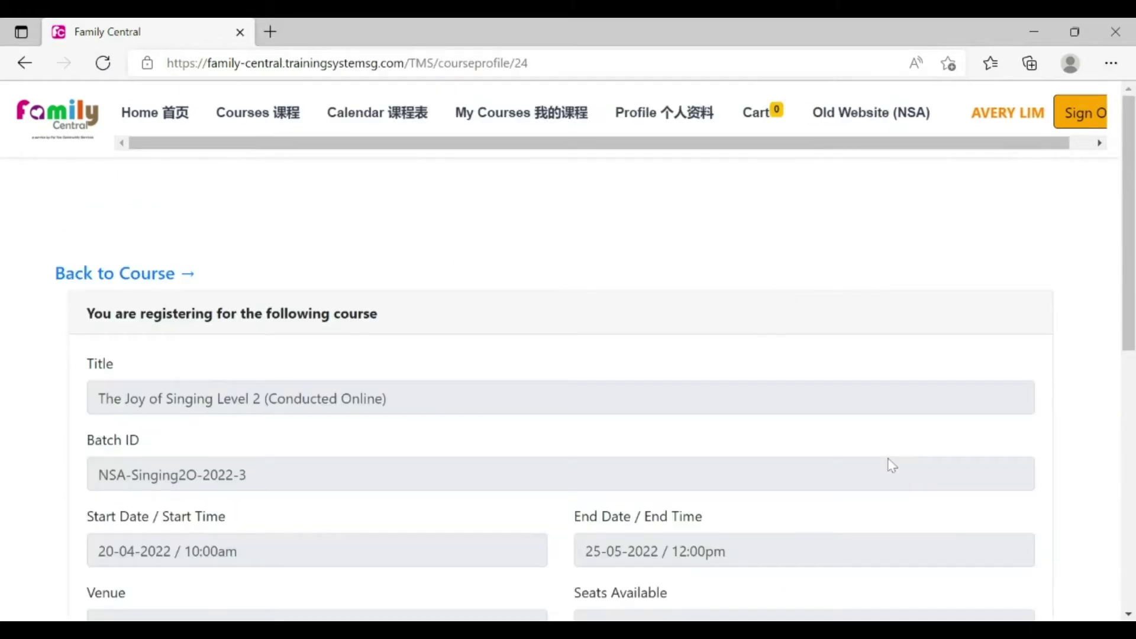
Step: Save the course registration details and proceed with the NSA Subsidy - Online Courses fee option
scroll(531, 490, down, 3)
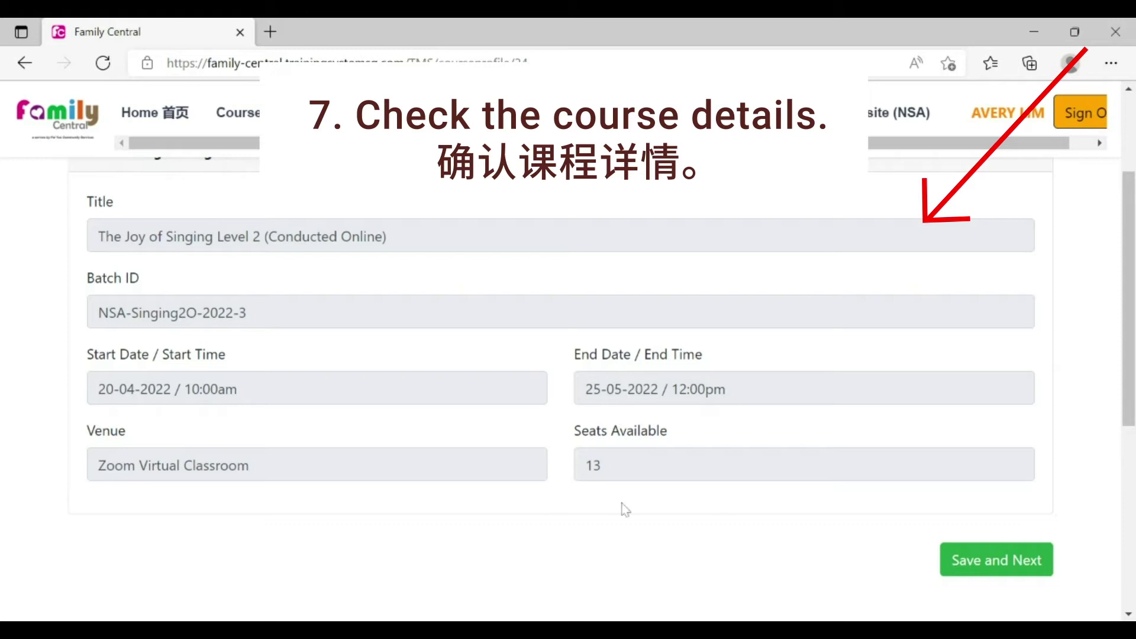
click(996, 566)
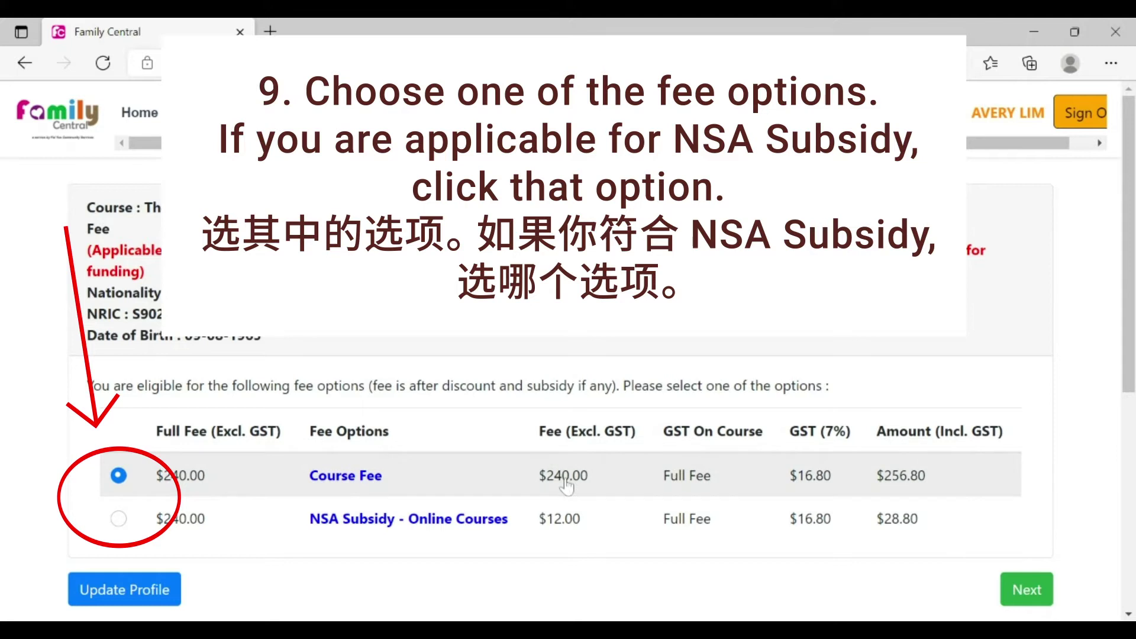
click(119, 519)
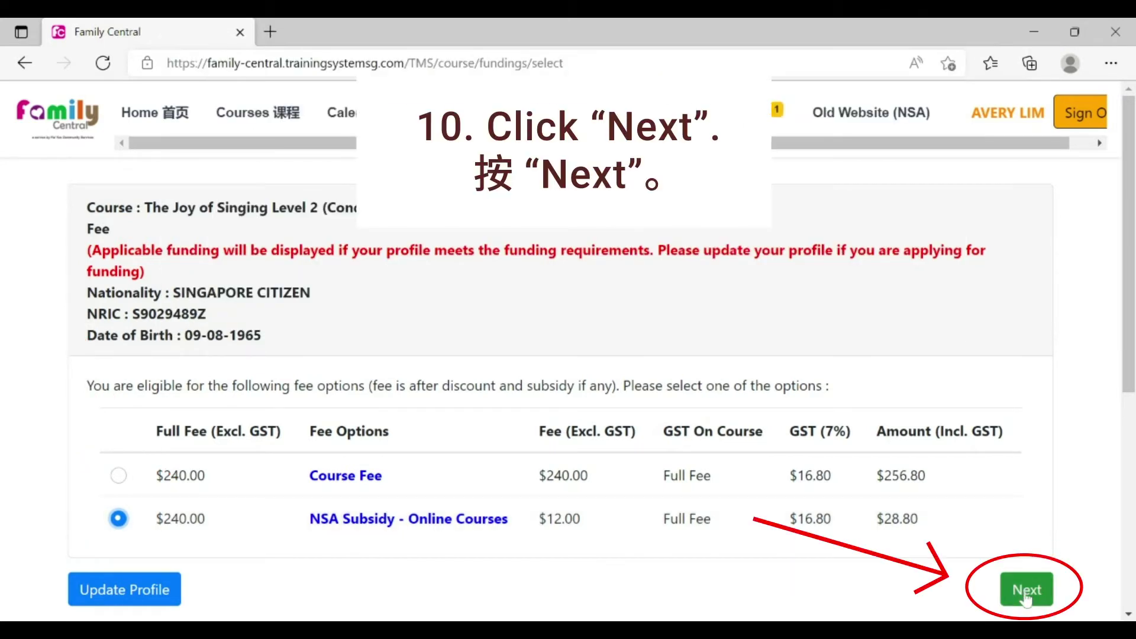
click(1027, 592)
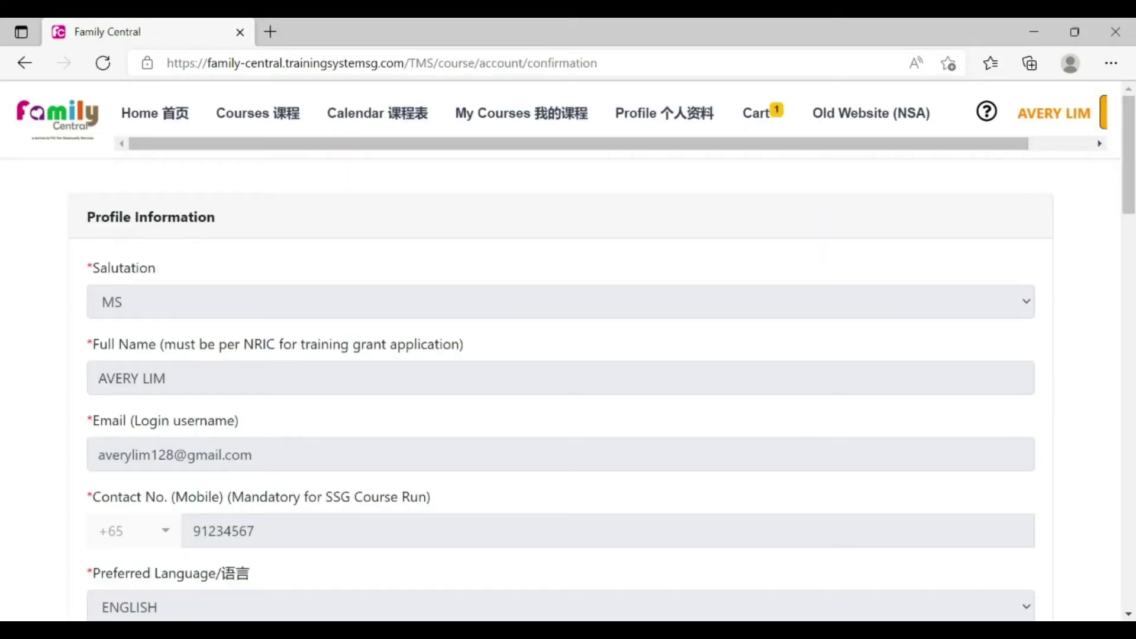
Step: Review the profile information, affirm that the registration information is true and accurate, and send the application for approval
scroll(955, 579, down, 5)
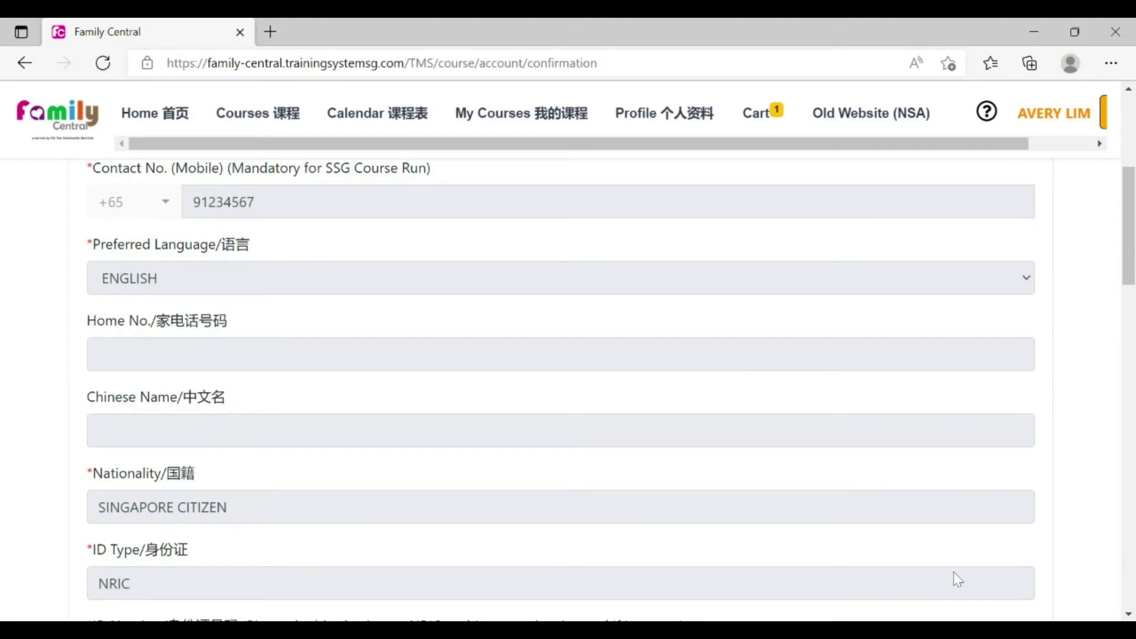
scroll(957, 579, down, 15)
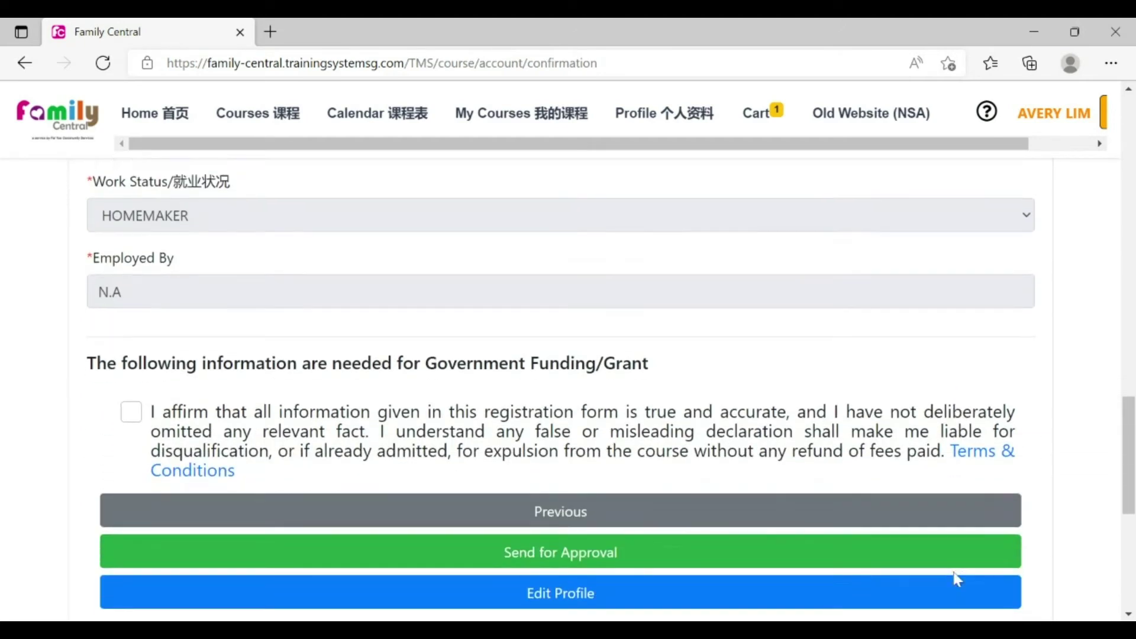
scroll(956, 580, down, 1)
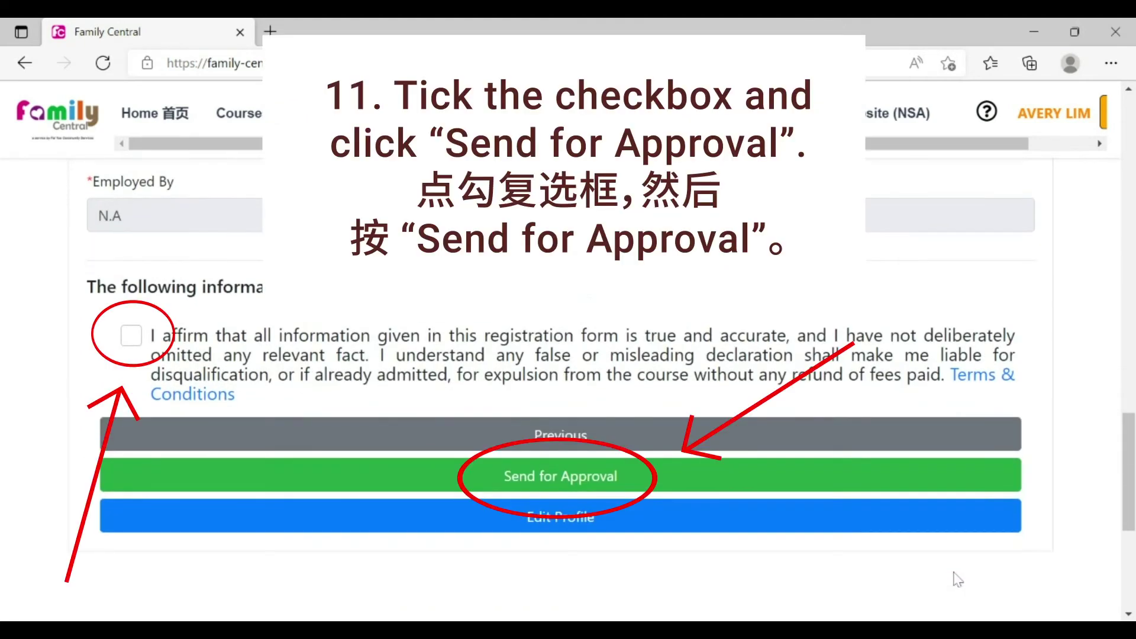
click(132, 339)
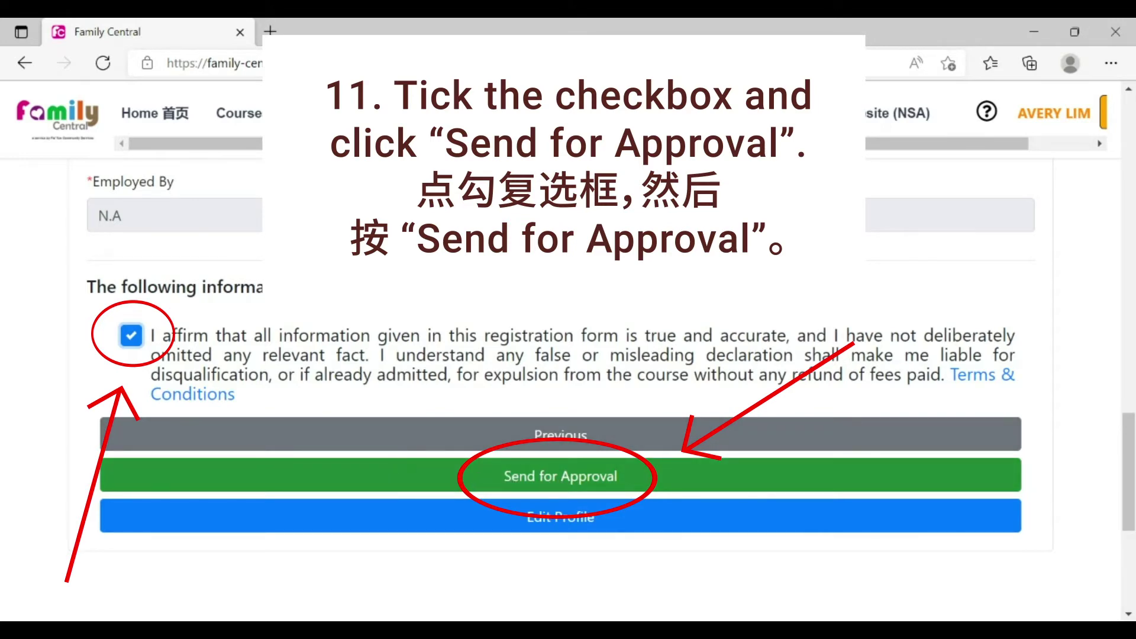
click(561, 482)
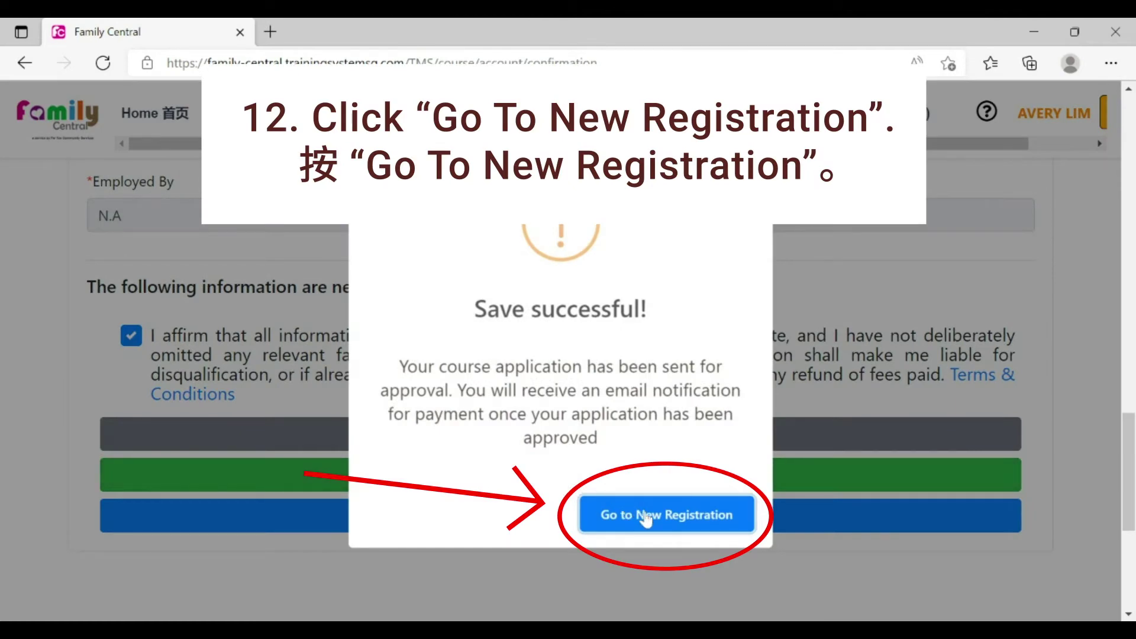
Step: Go to the new registration list and examine the registered course's fees, funding and status
click(647, 516)
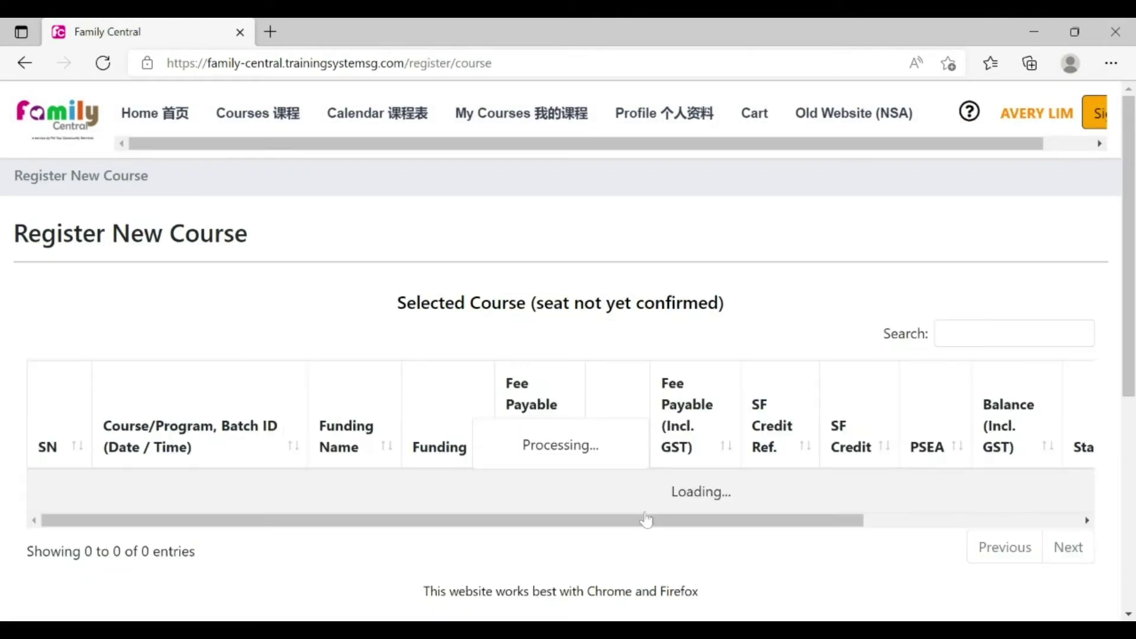
scroll(646, 519, down, 1)
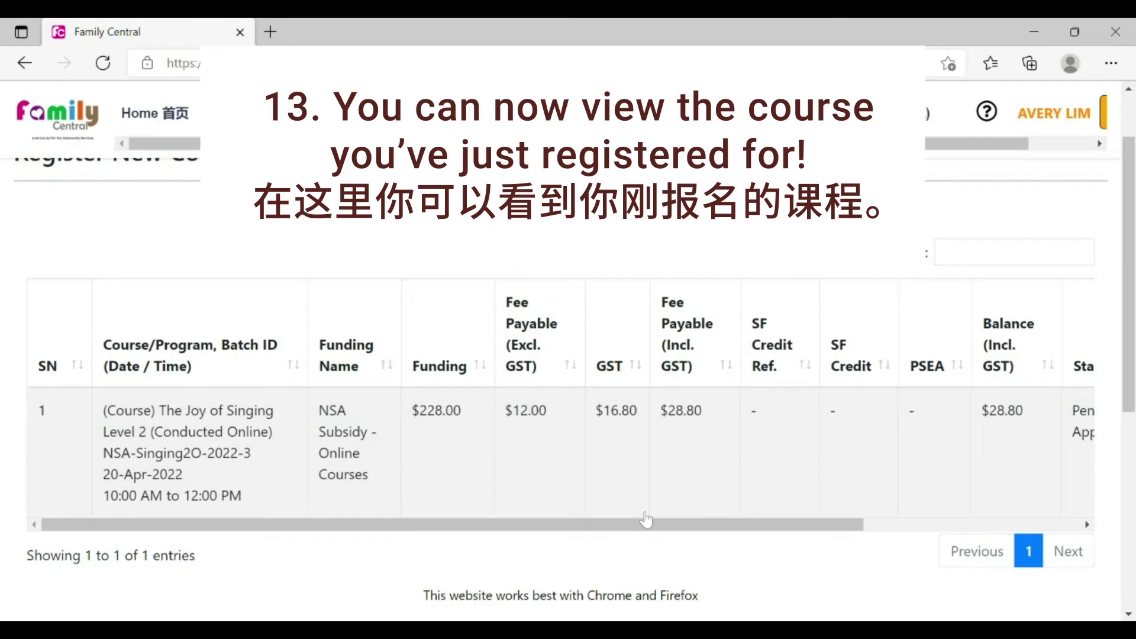
drag(649, 525, 886, 542)
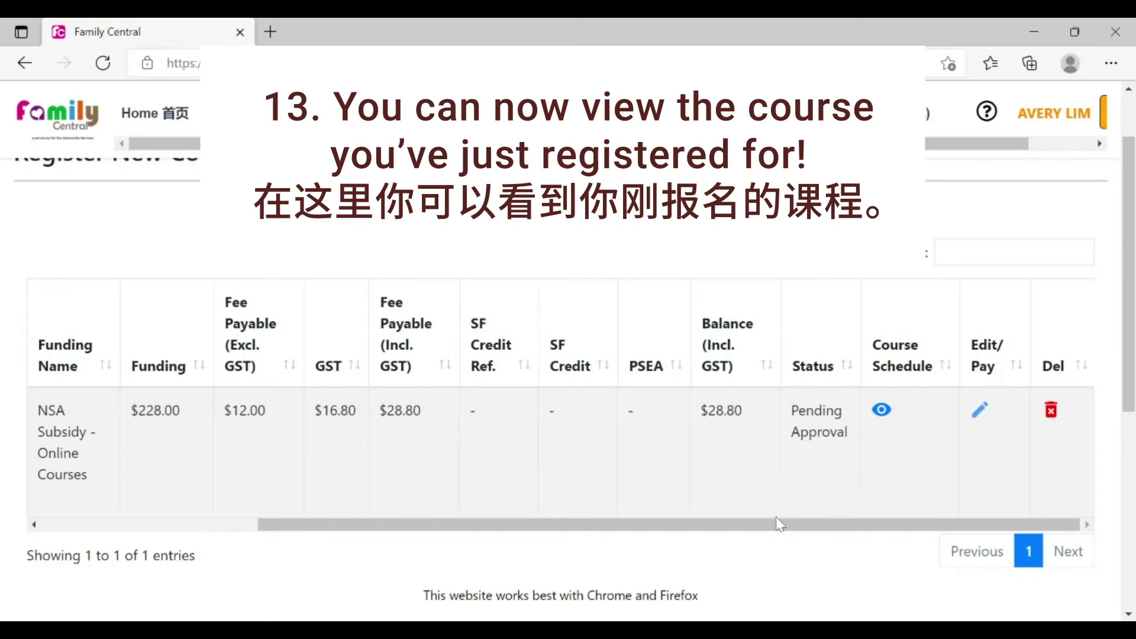
drag(772, 529, 520, 535)
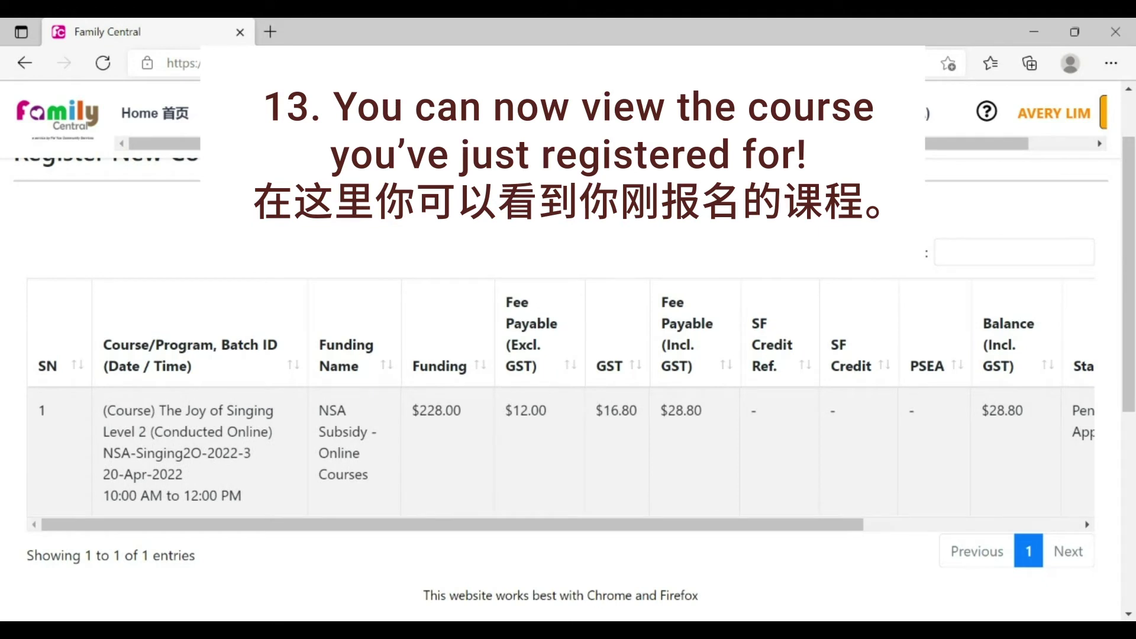
click(237, 114)
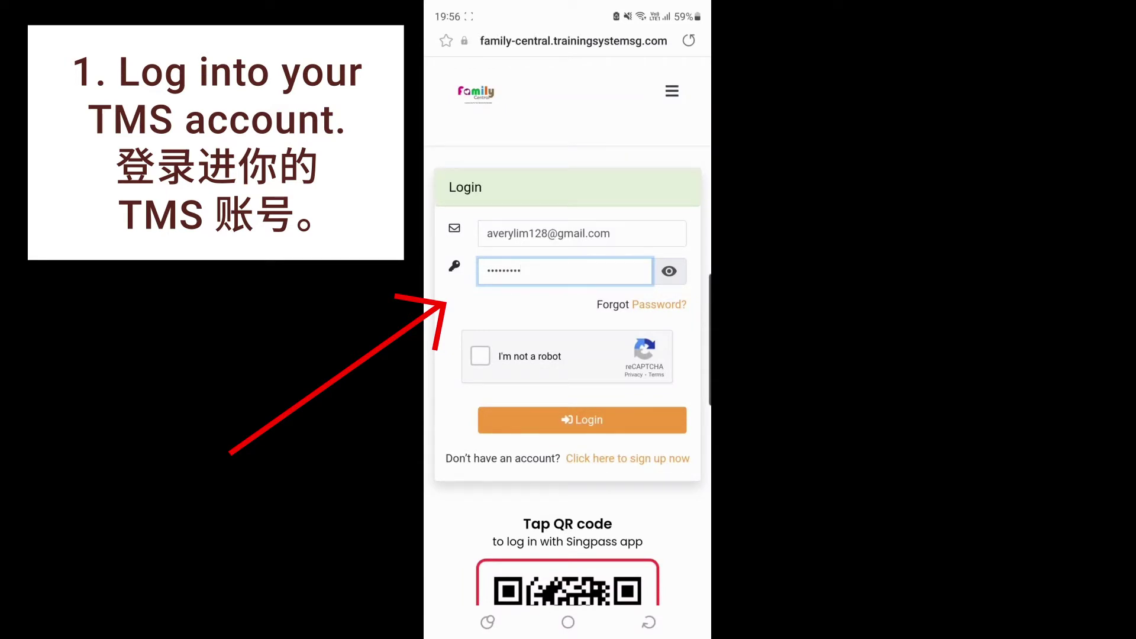
Step: Complete the reCAPTCHA check and log in to the account on the mobile site
click(480, 356)
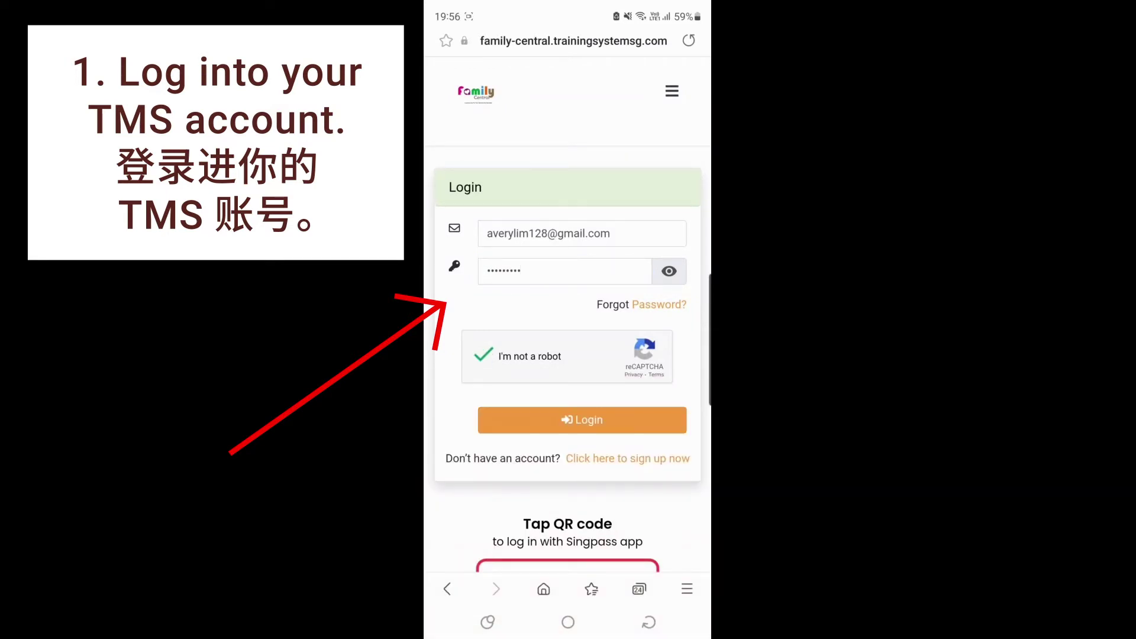
click(582, 420)
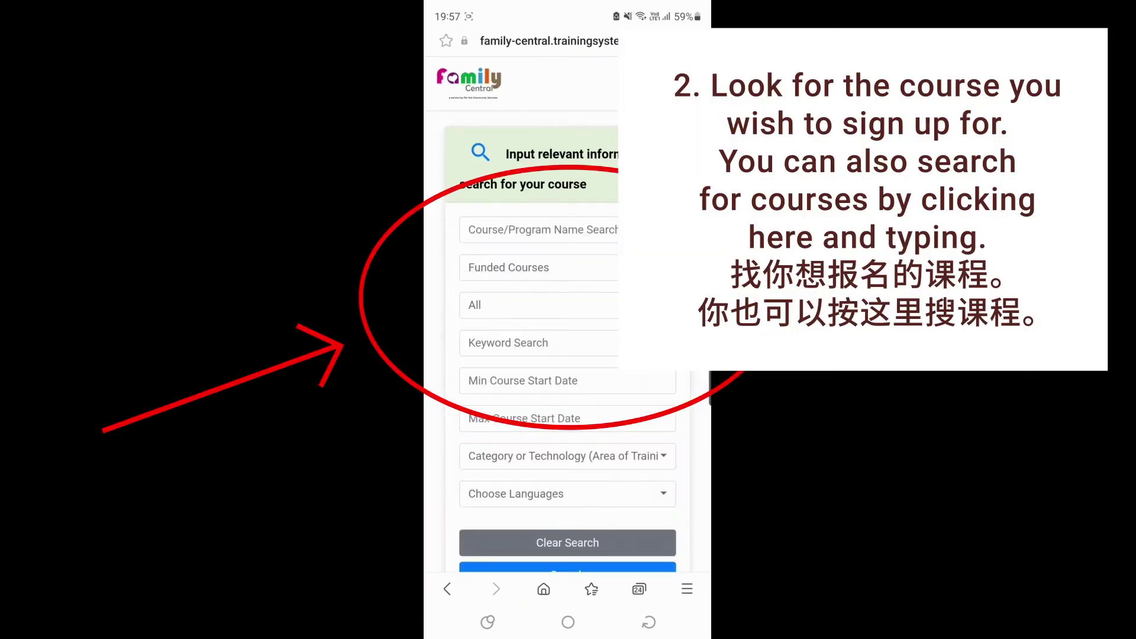
Step: Search for courses in the Intergenerational Learning Programme category and browse the results
click(567, 456)
click(568, 401)
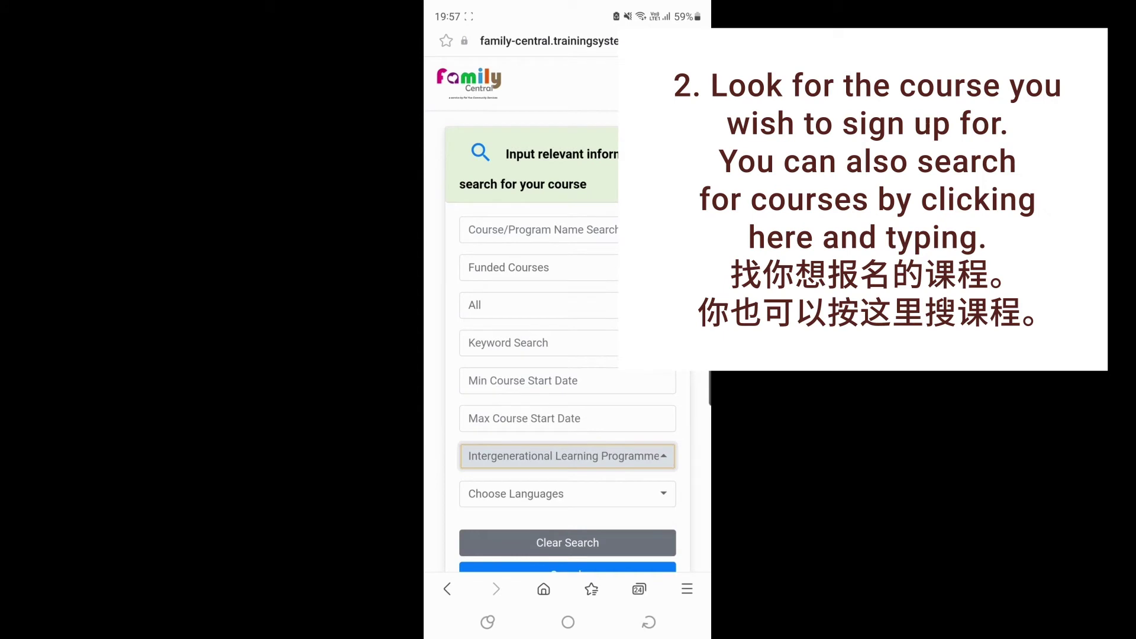
scroll(568, 526, down, 2)
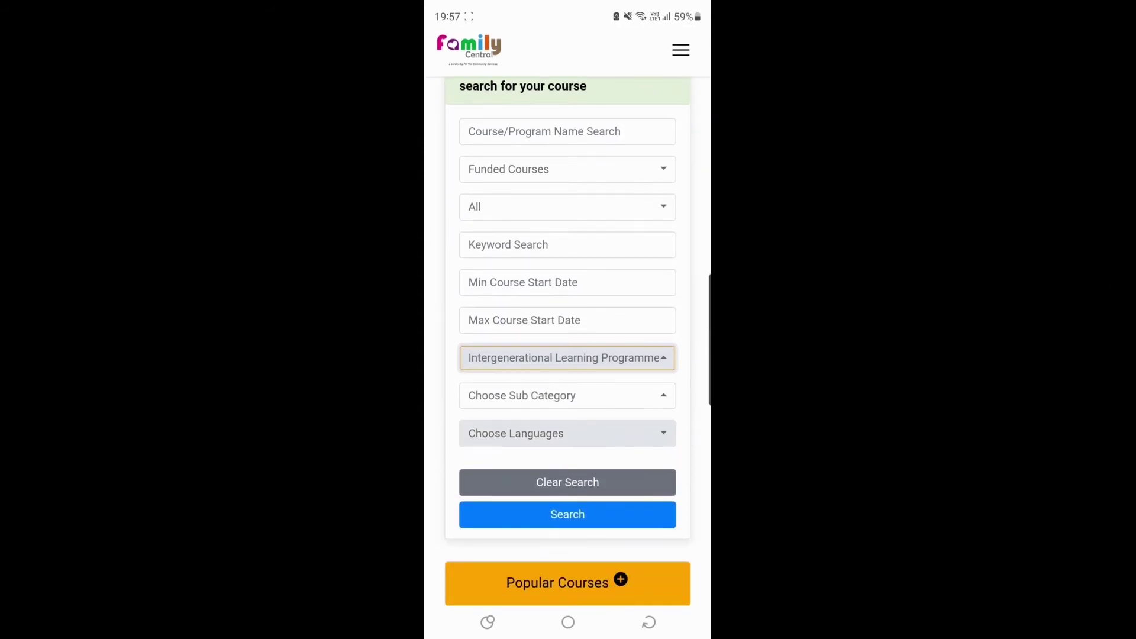
click(568, 515)
scroll(567, 332, down, 7)
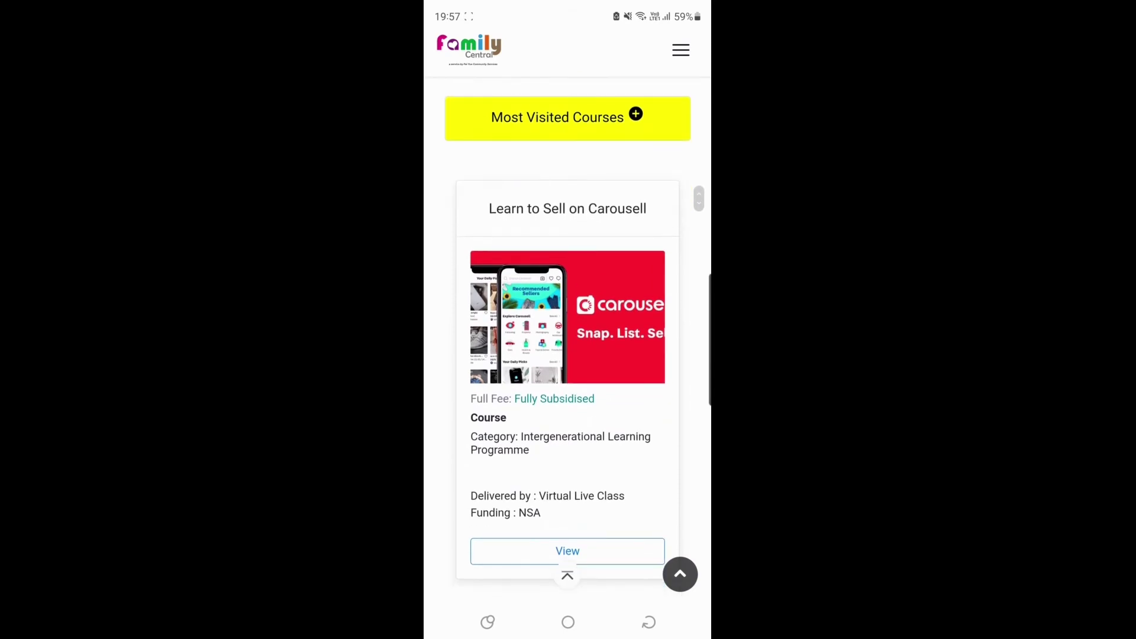
scroll(567, 332, up, 6)
scroll(568, 331, up, 2)
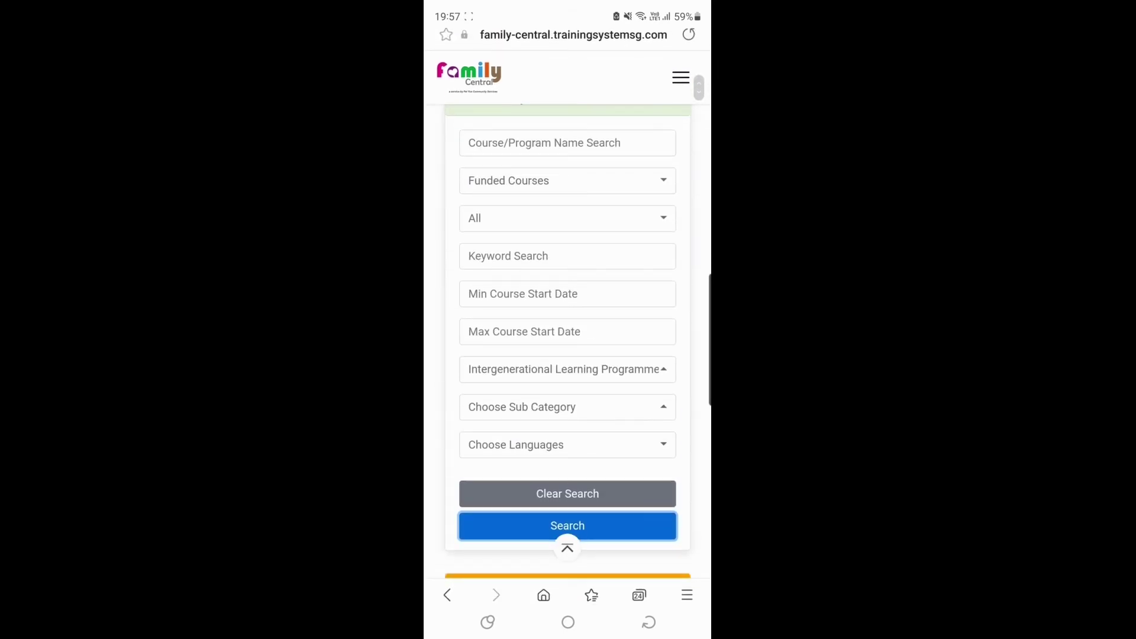
Step: Switch the category filter to National Silver Academy Short Courses, run the search and browse the listed courses
click(568, 369)
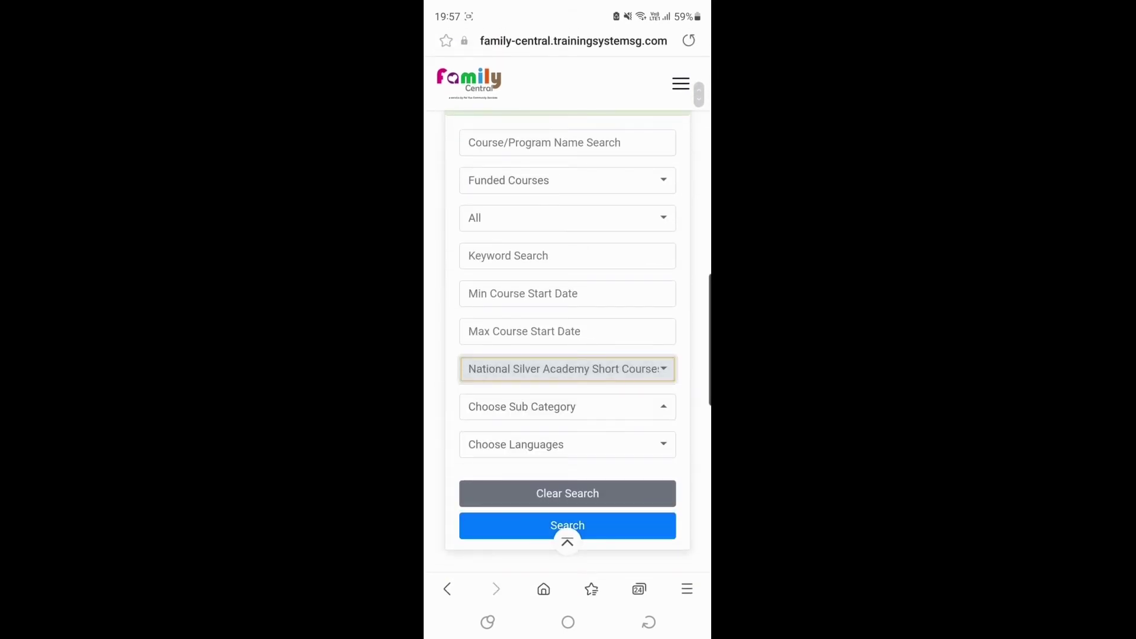
click(568, 526)
scroll(567, 331, down, 10)
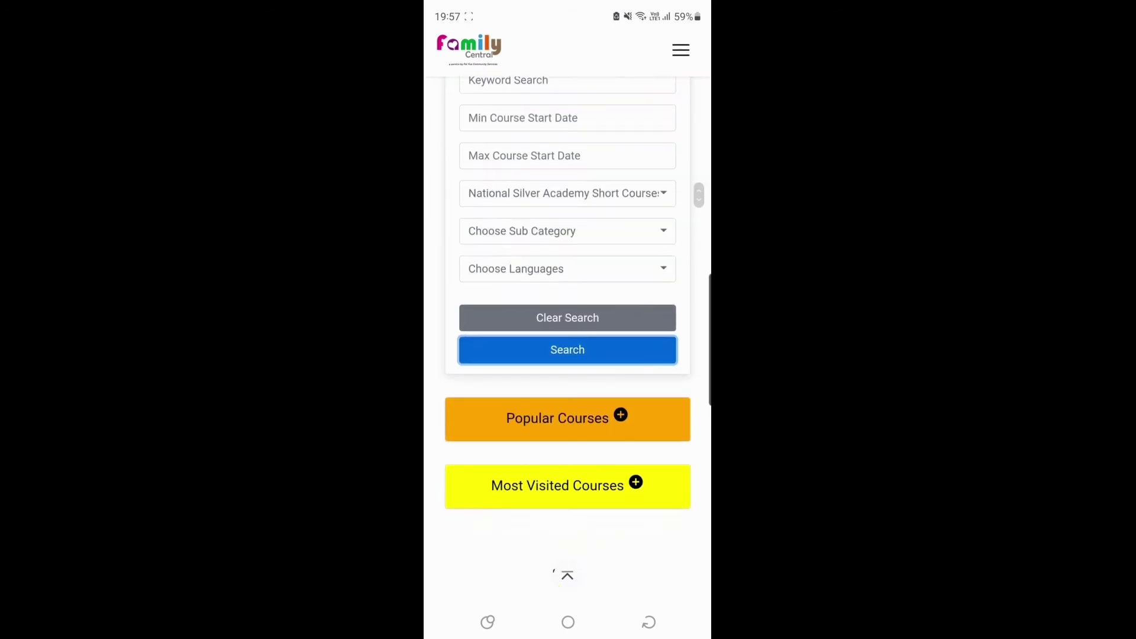
scroll(567, 331, down, 8)
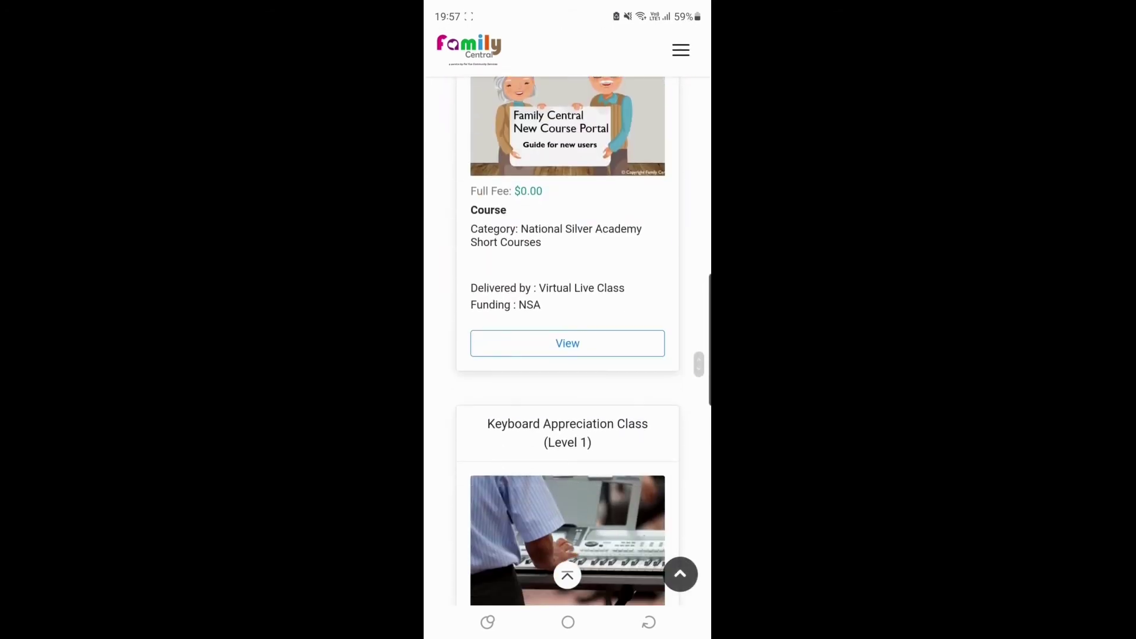
scroll(567, 331, up, 2)
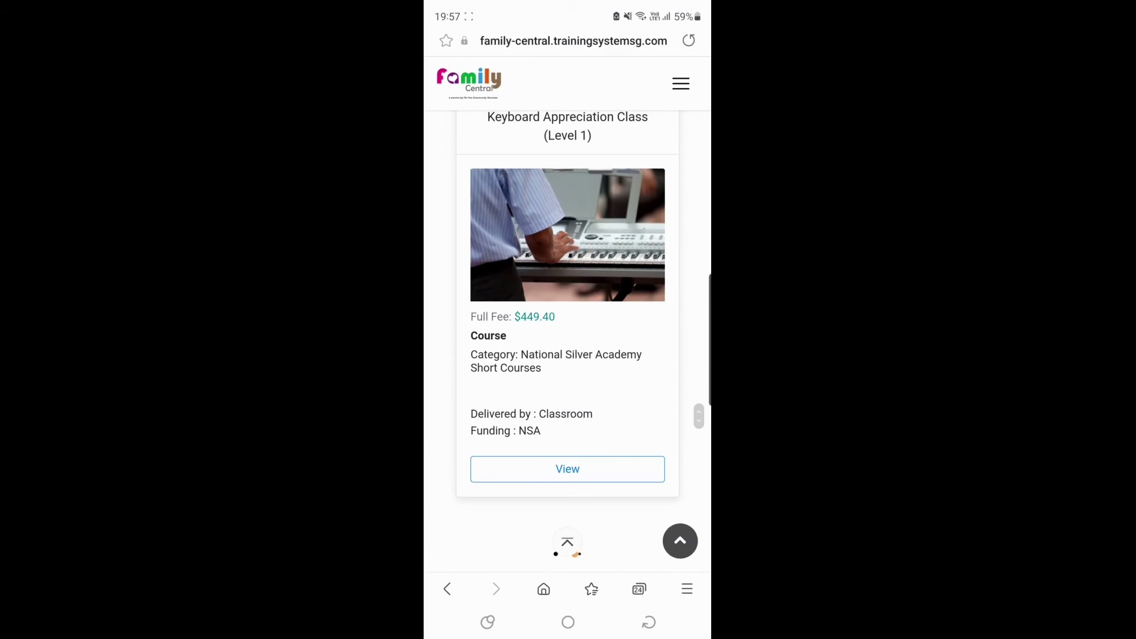
scroll(567, 332, up, 6)
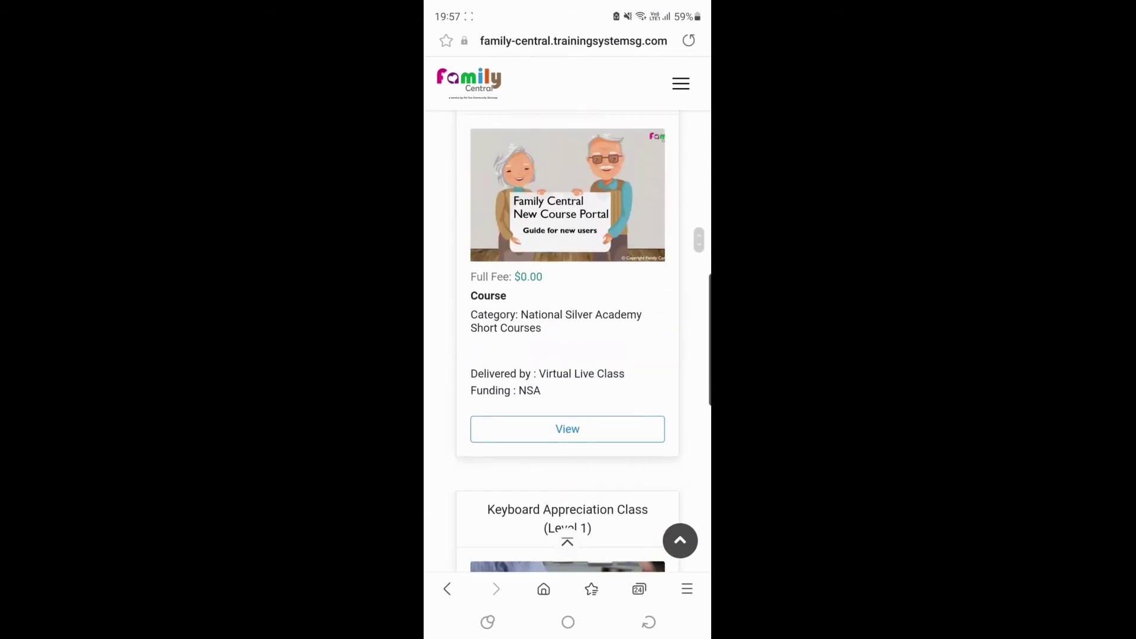
scroll(568, 332, up, 10)
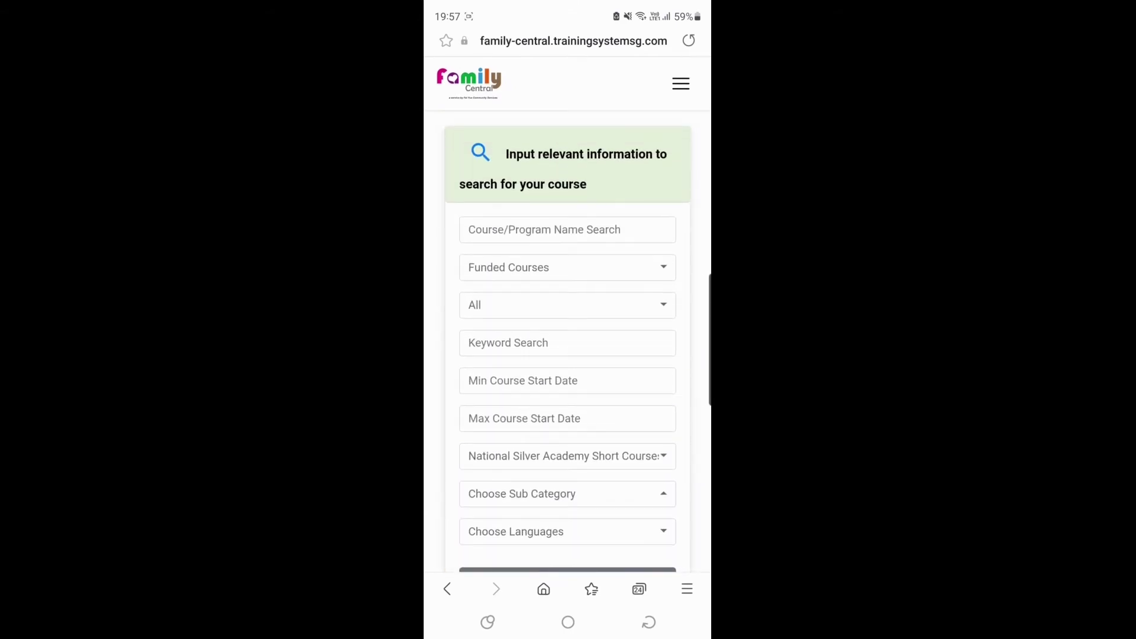
Step: Search for courses with the course name Violin
click(568, 230)
text(Violin)
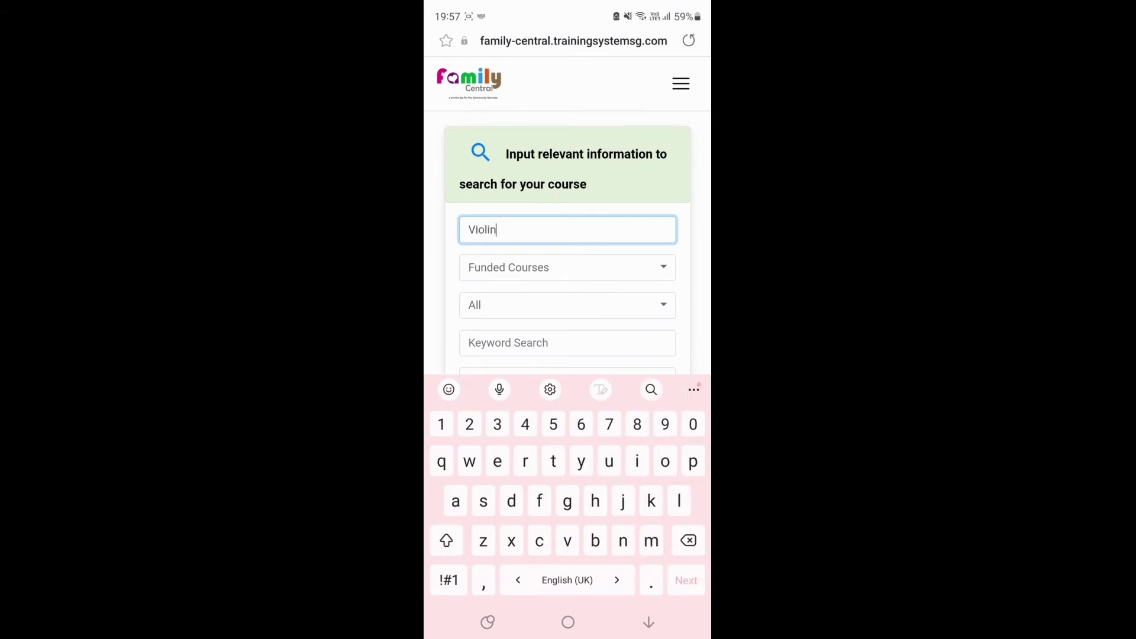
click(649, 622)
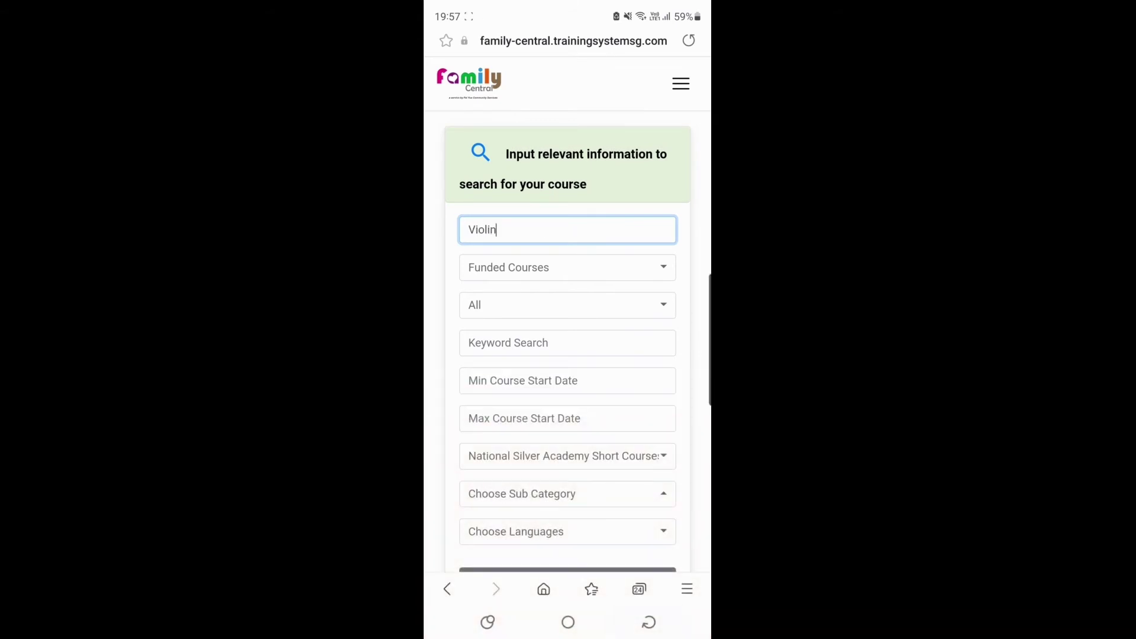
scroll(568, 379, down, 1)
click(567, 420)
click(567, 538)
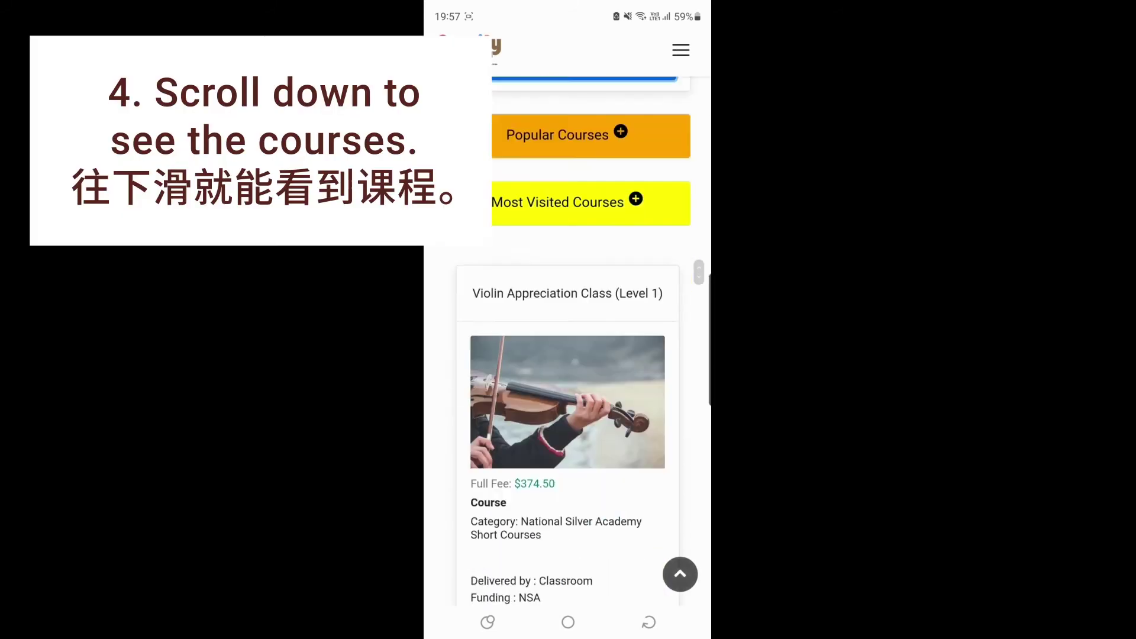
Step: Open the Violin Appreciation Class (Level 1) course and review its overview, additional details and pricing
scroll(568, 331, down, 3)
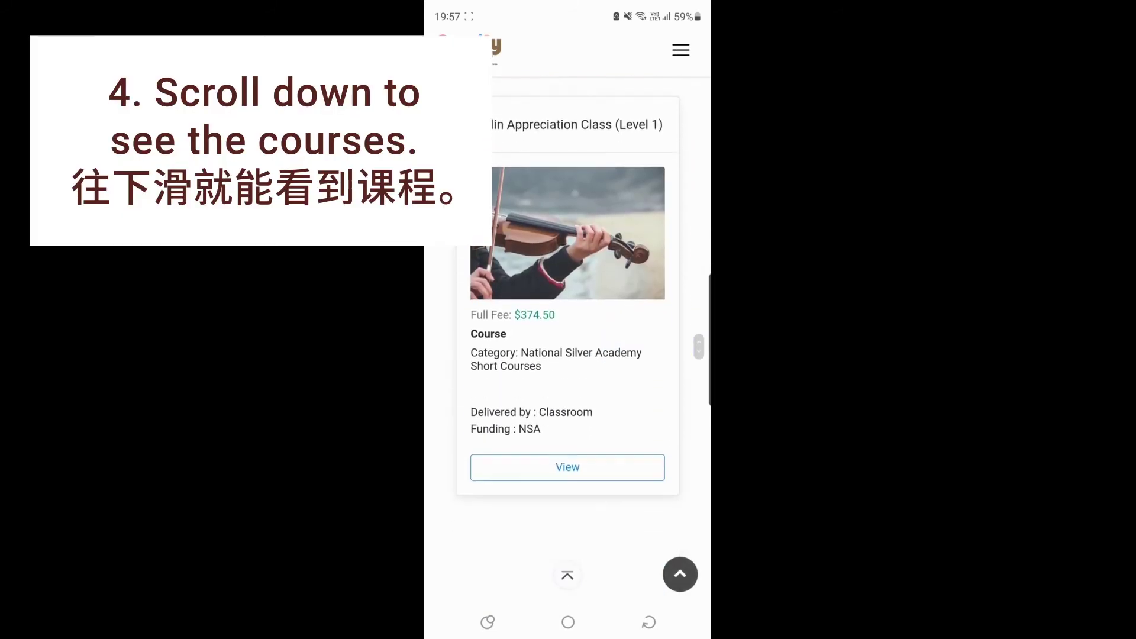
click(567, 497)
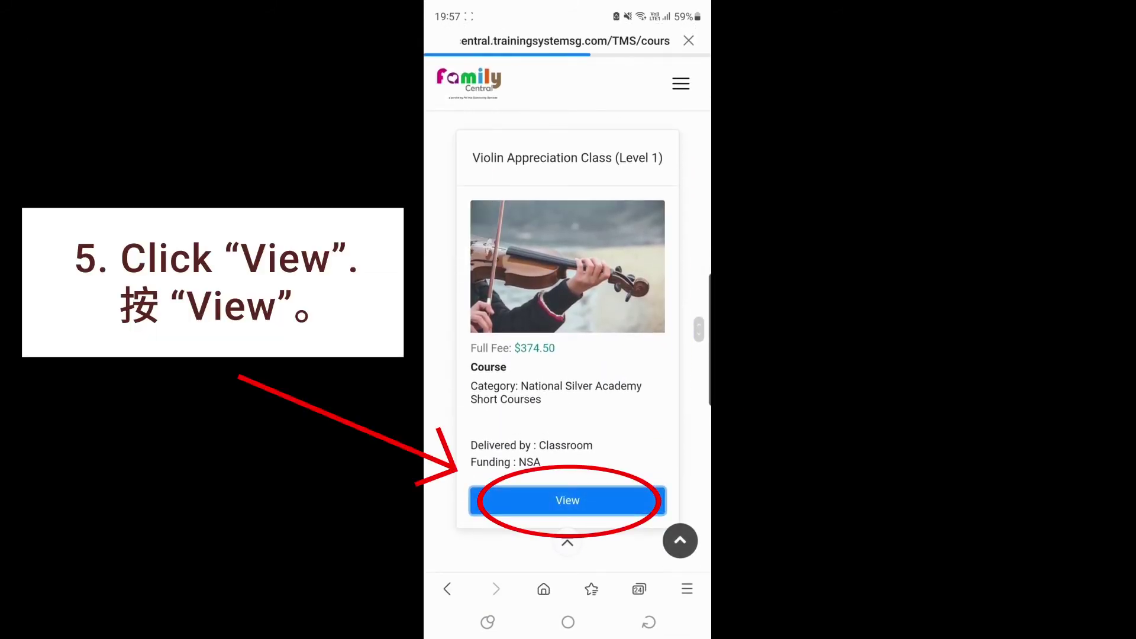
scroll(568, 332, down, 5)
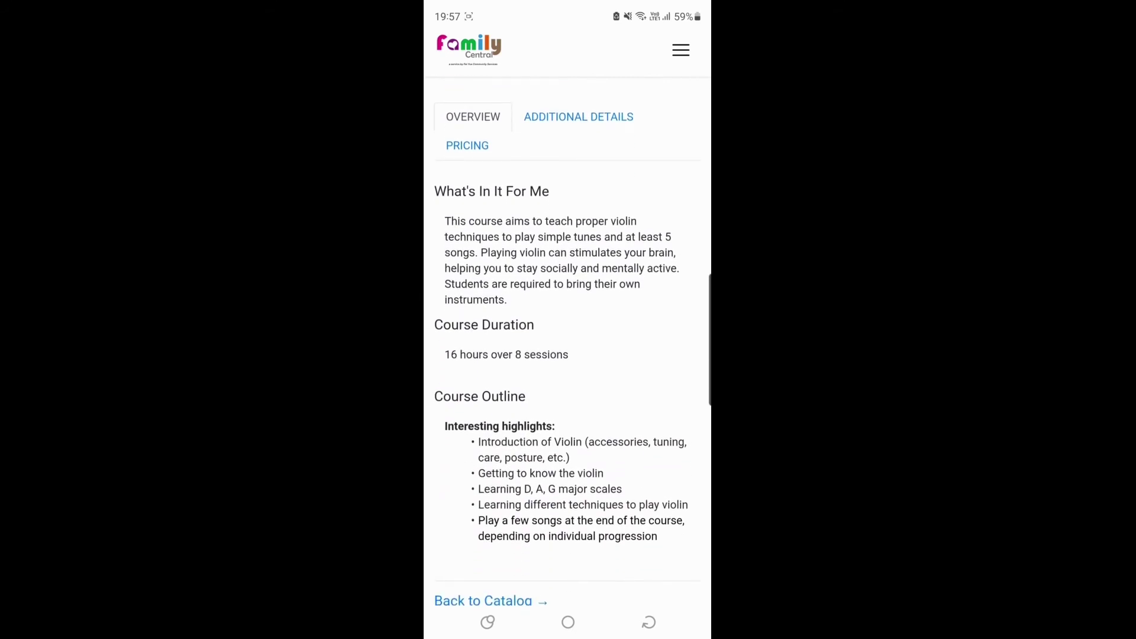
click(578, 116)
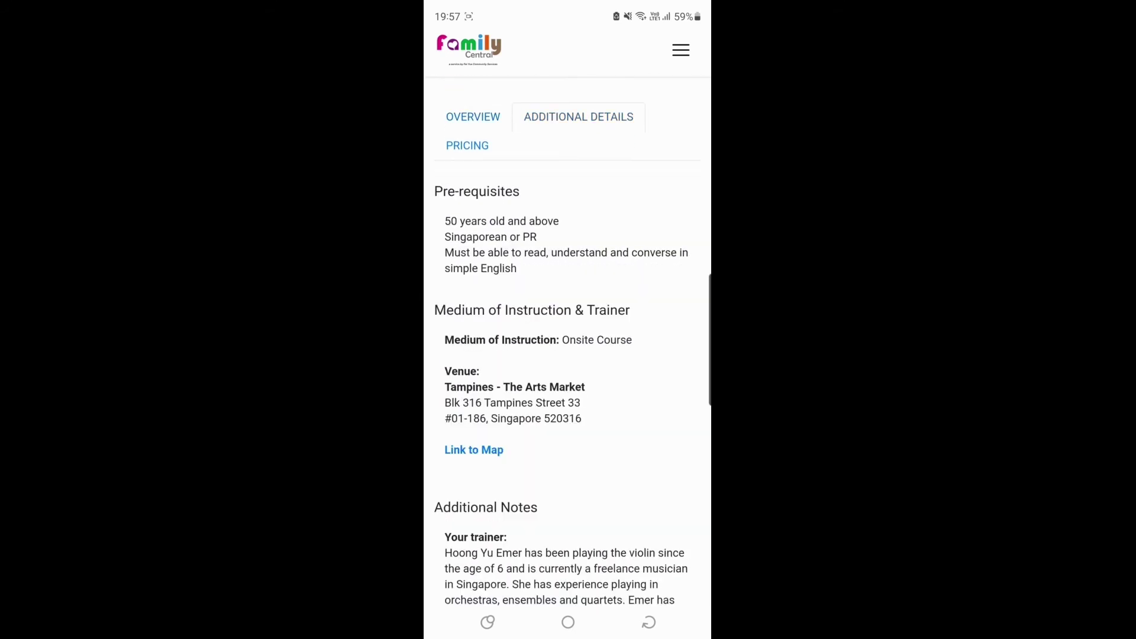
scroll(567, 343, down, 3)
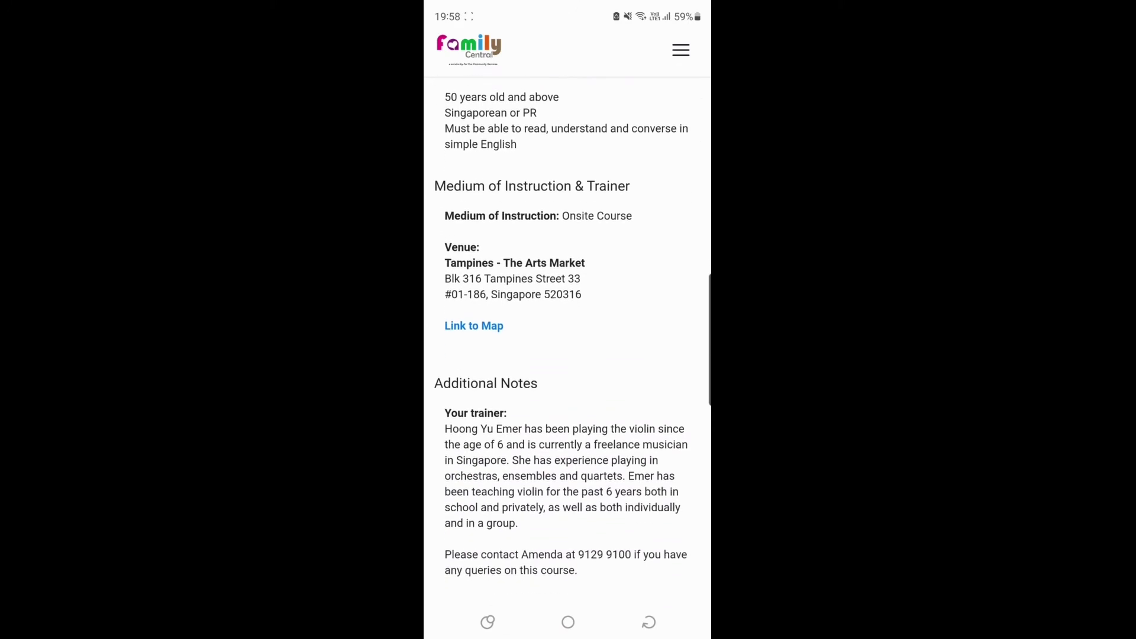
scroll(568, 331, up, 4)
click(467, 172)
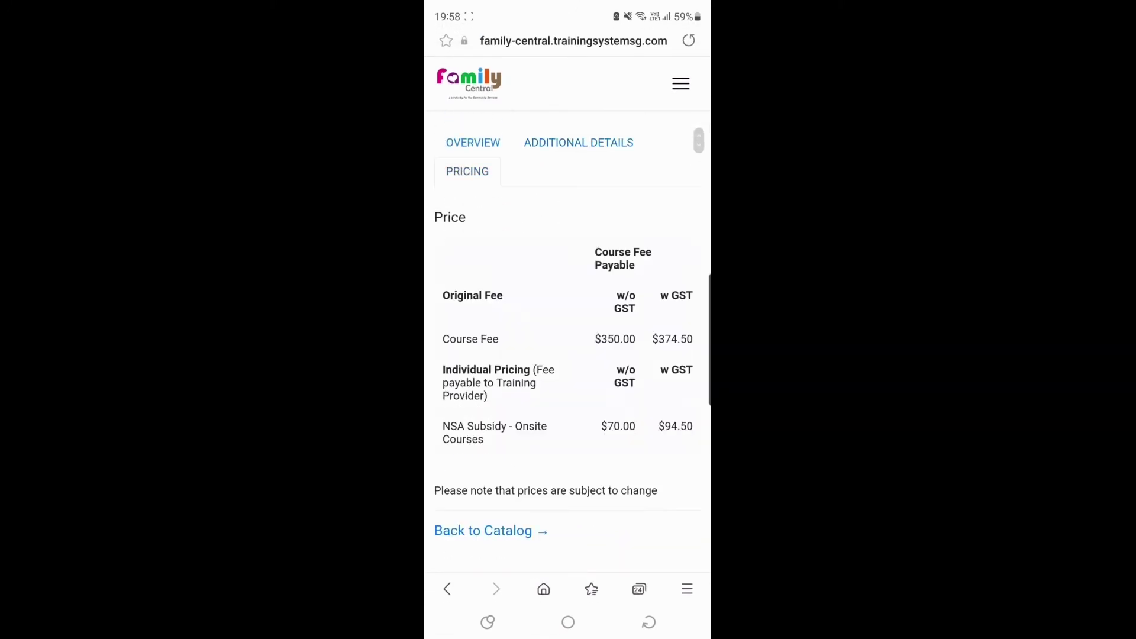
Step: Choose the 06/05/2022 to 24/06/2022 12:30pm session of the violin class and start registering for it
scroll(568, 355, down, 5)
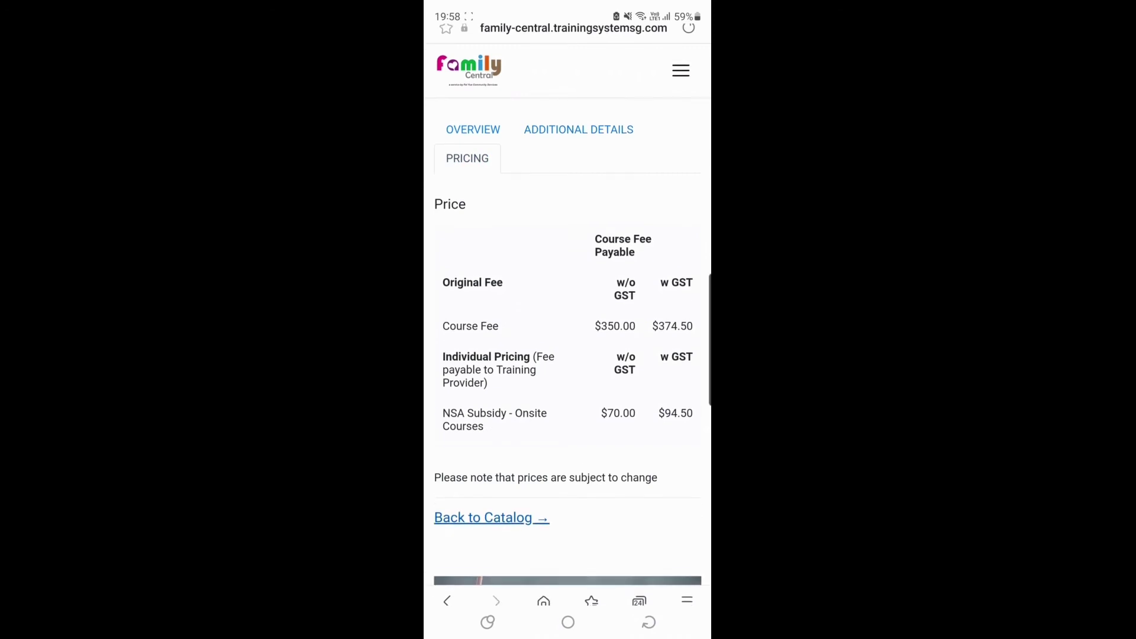
scroll(568, 332, down, 4)
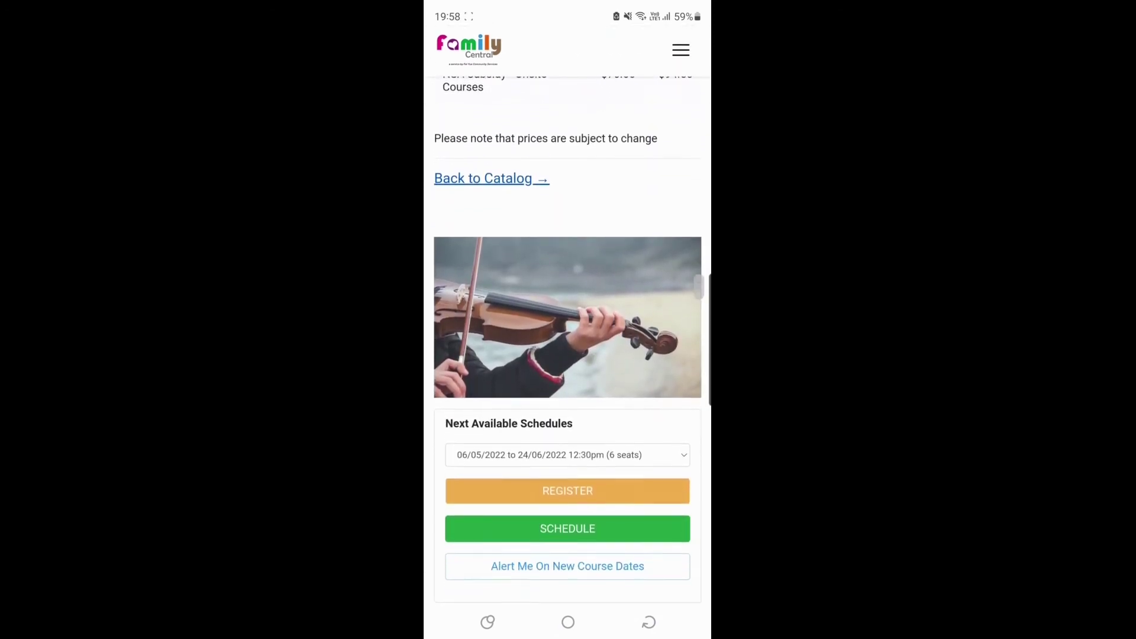
click(567, 413)
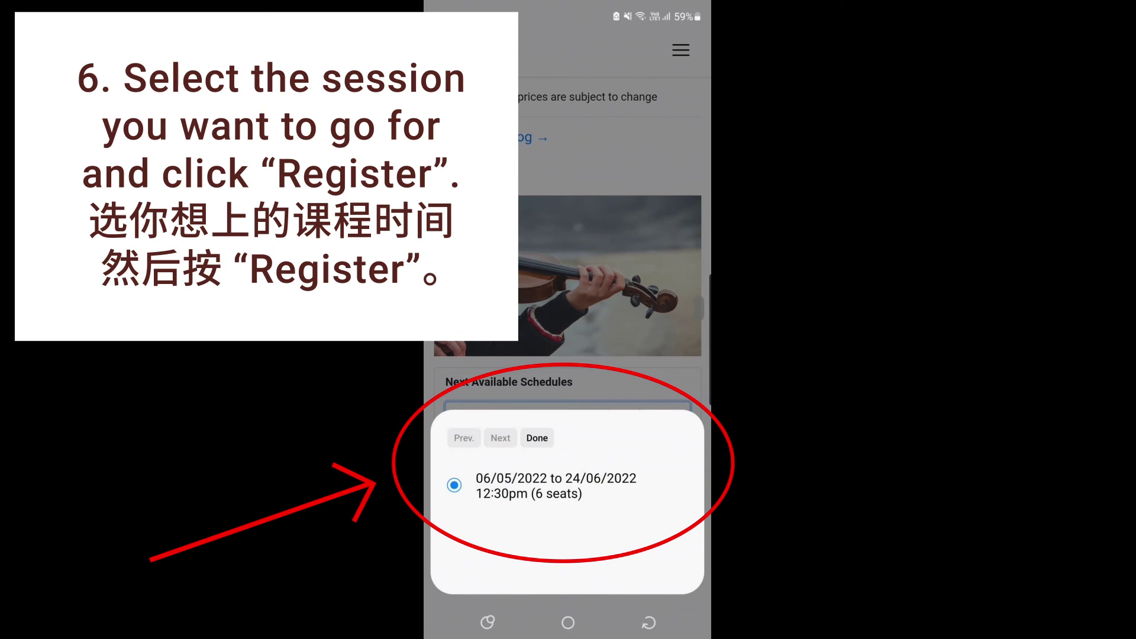
click(556, 486)
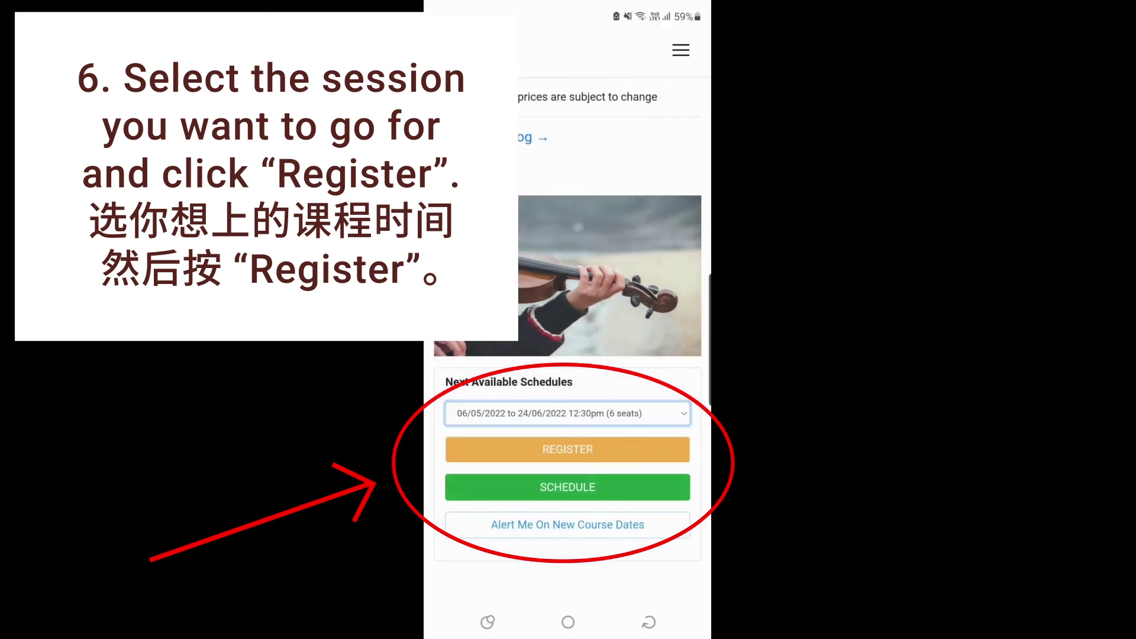
click(567, 449)
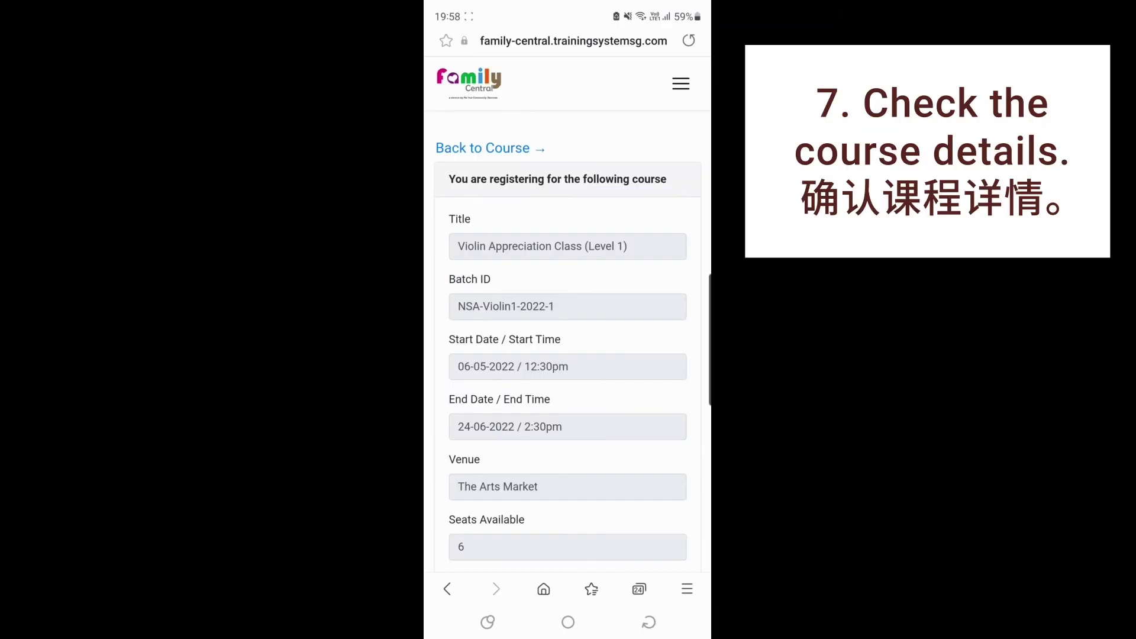
Step: Check the course registration details, select the NSA Subsidy - Onsite Courses fee option and proceed to the profile information
scroll(567, 320, down, 5)
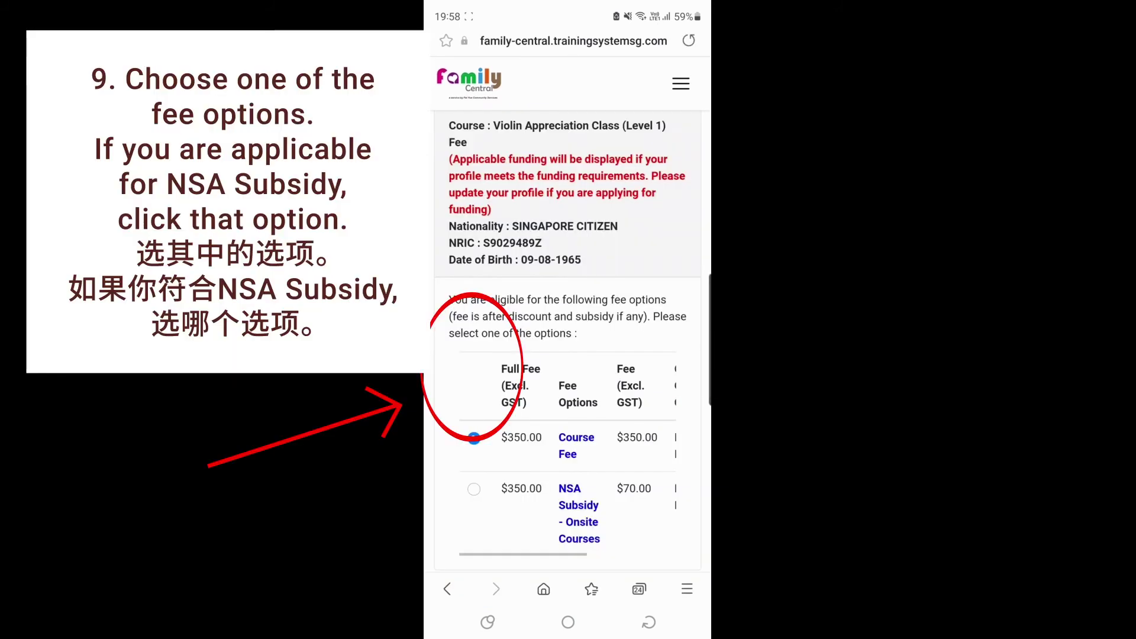
scroll(568, 508, down, 3)
click(474, 393)
scroll(567, 367, right, 5)
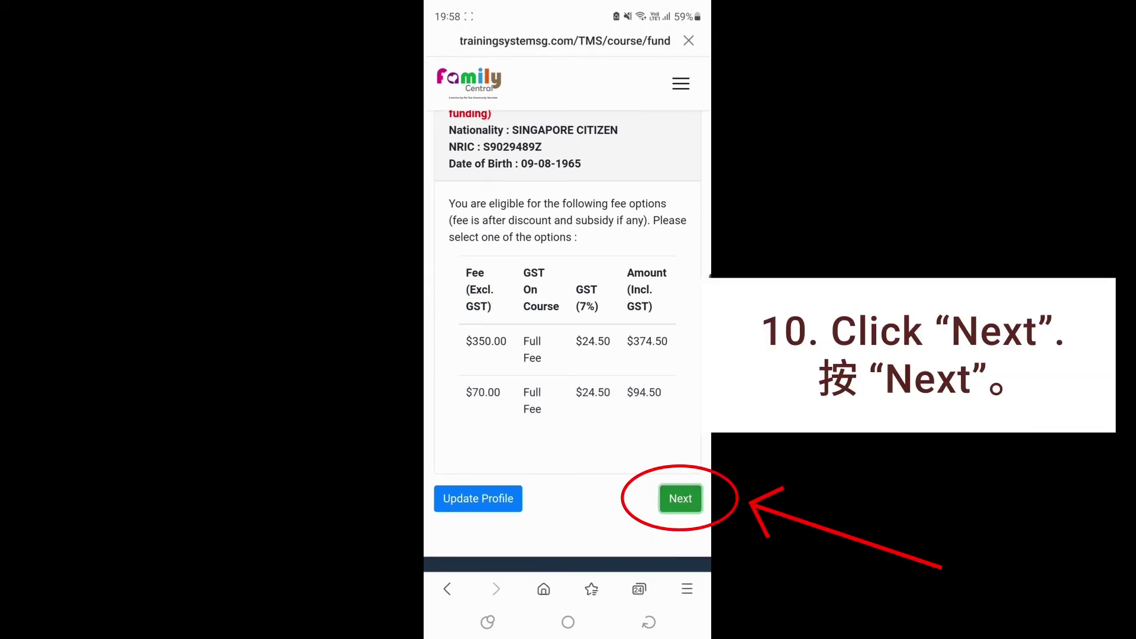
click(681, 499)
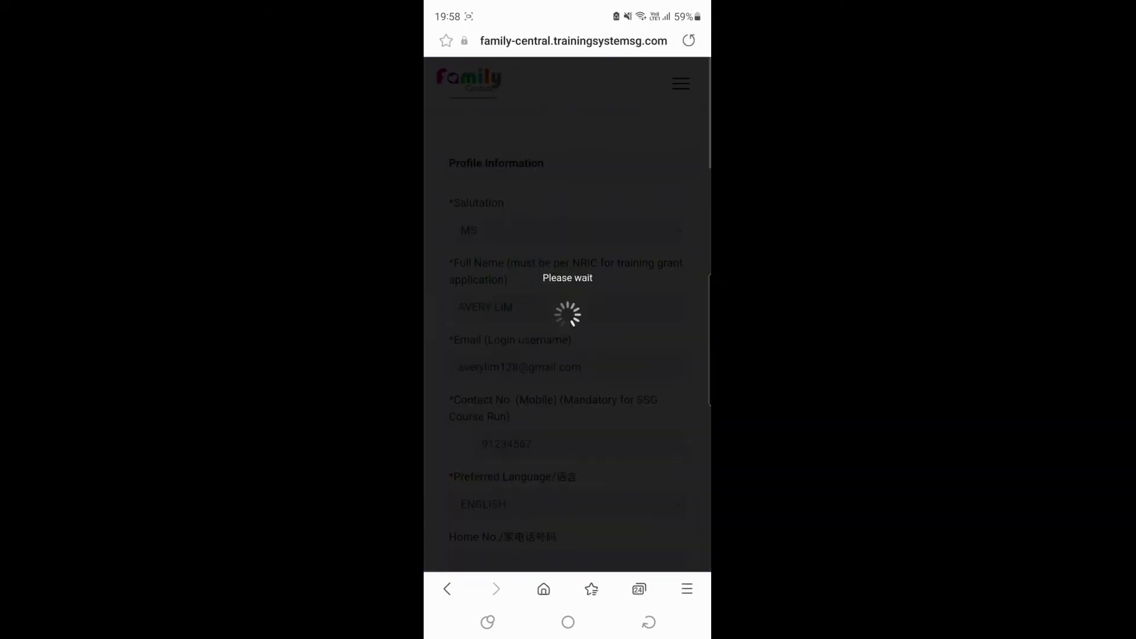
Step: Review the profile information, affirm that the registration information is true and accurate, and confirm continuing with the violin class registration
scroll(568, 355, down, 15)
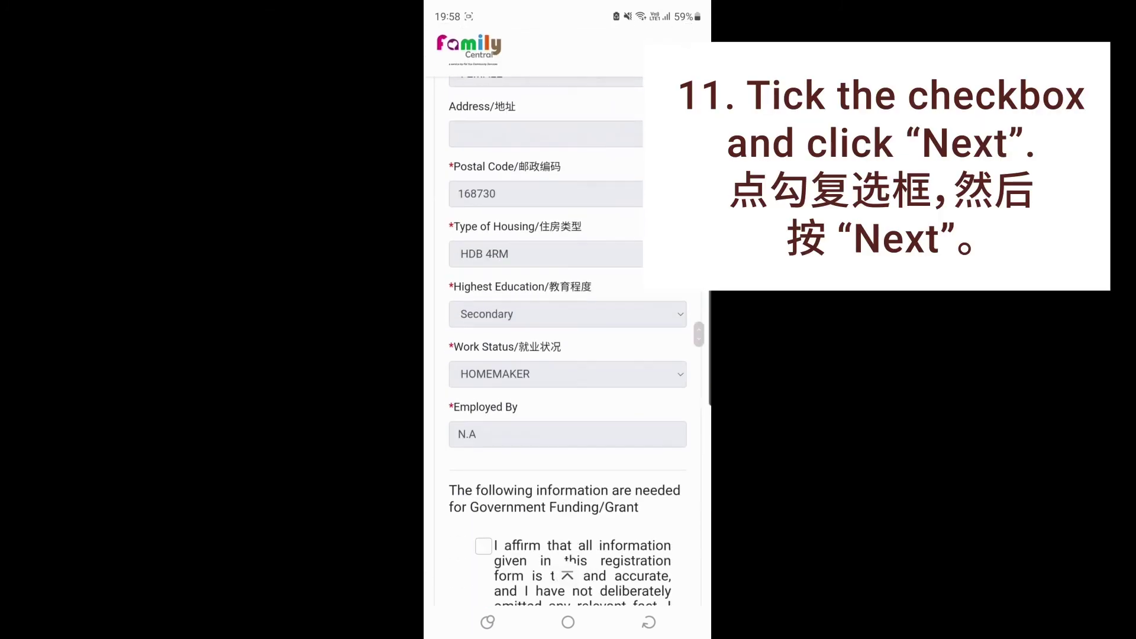
scroll(568, 355, down, 2)
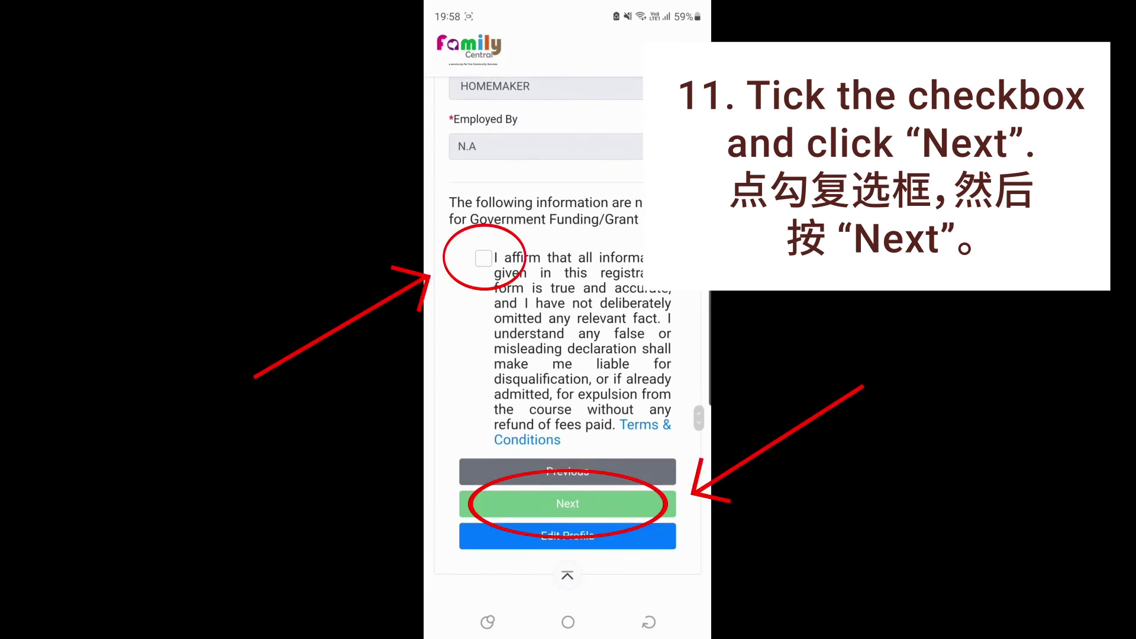
click(483, 258)
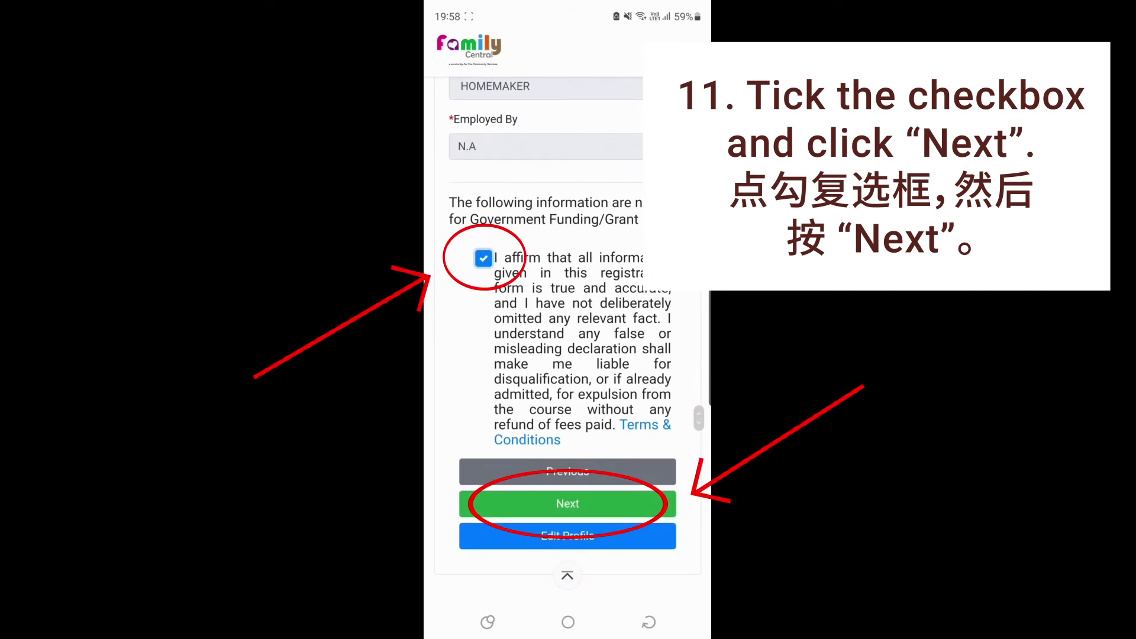
click(567, 503)
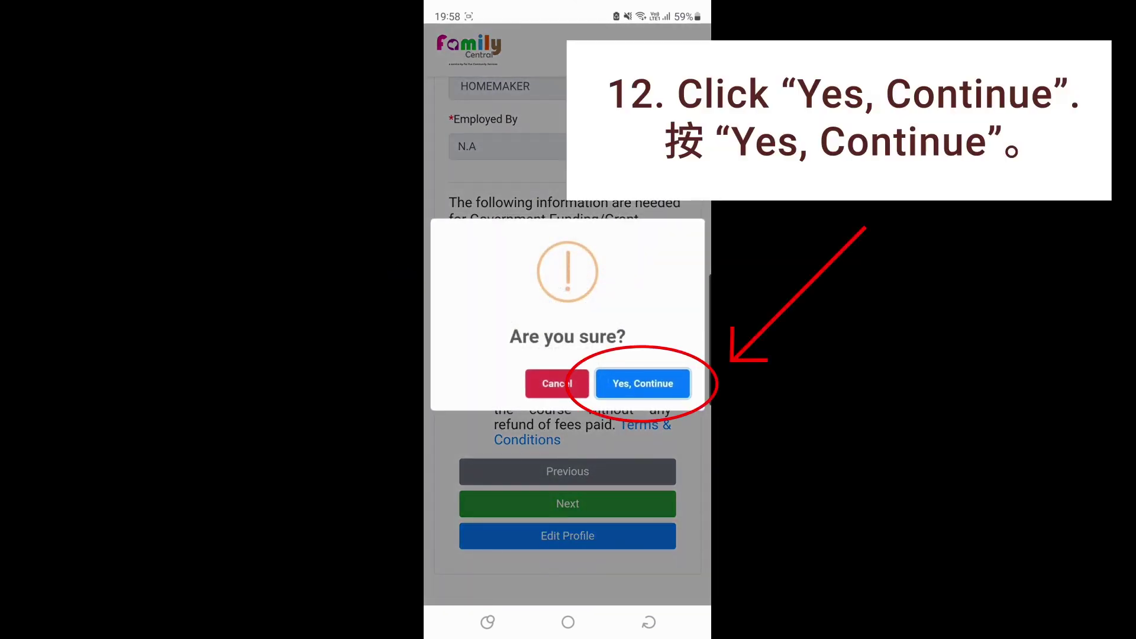
click(642, 384)
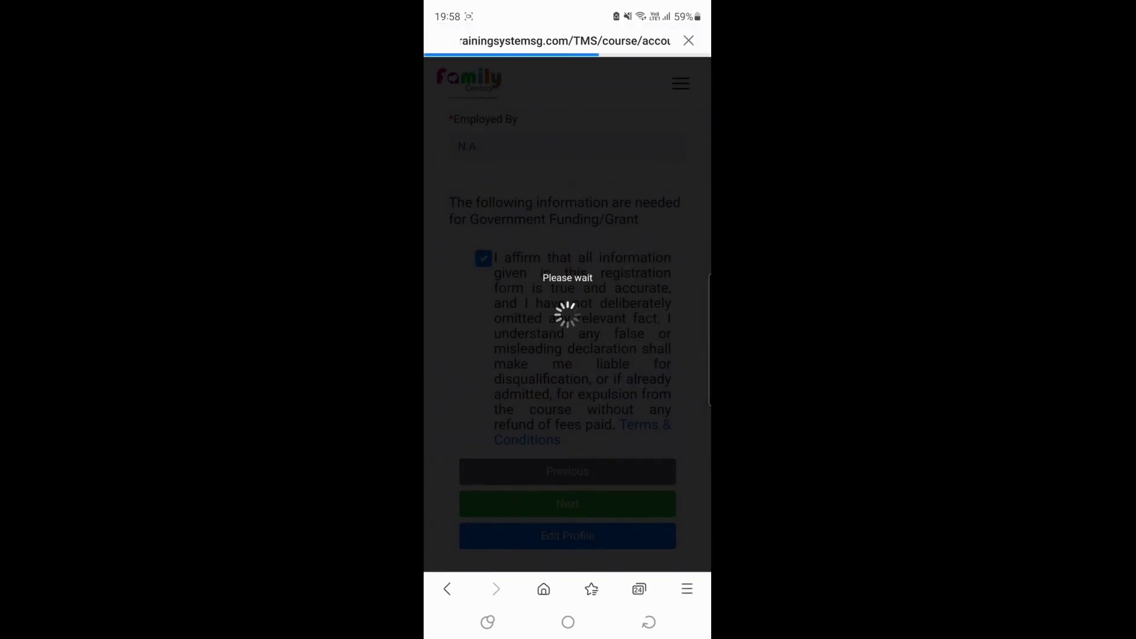